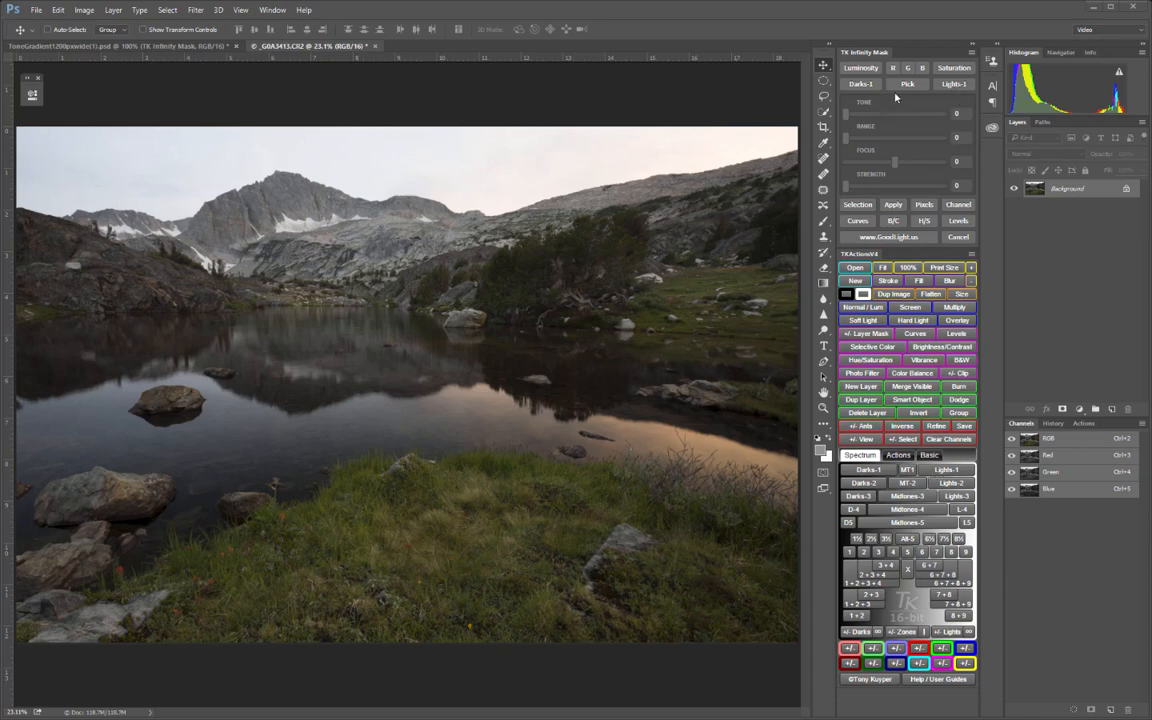
- Build a Lights-1 mask, compare its red, green and blue channel versions, and output the Luminosity version as a Levels adjustment layer
left_click(955, 85)
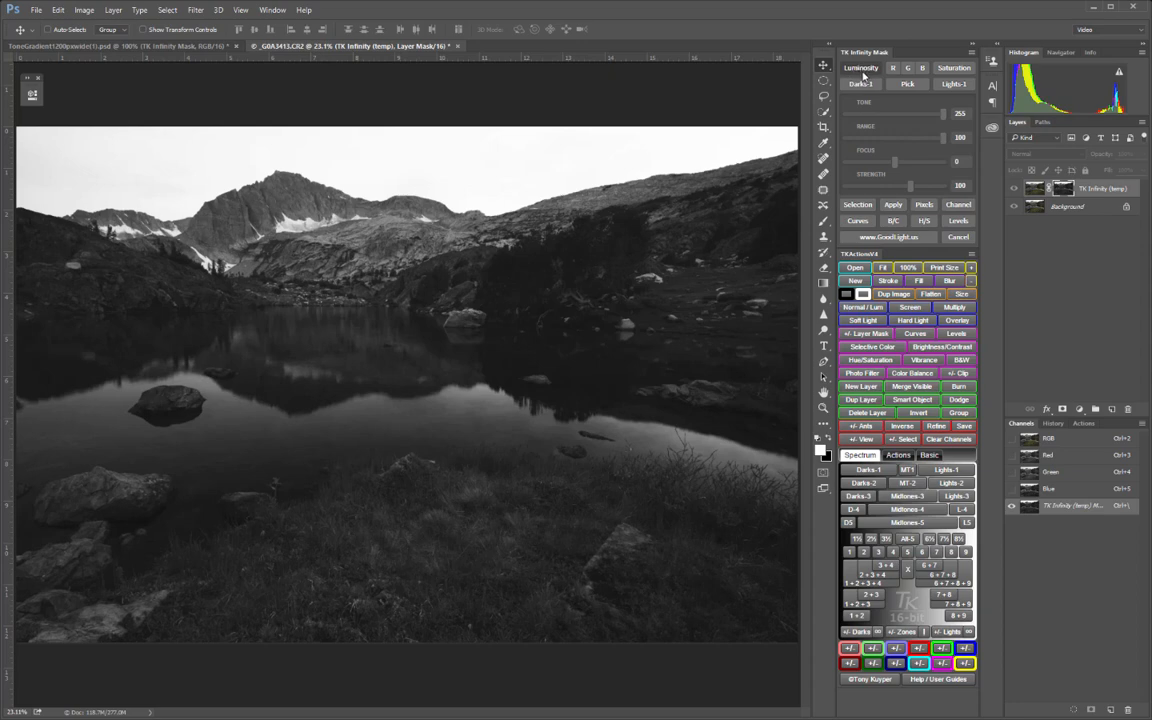
left_click(893, 71)
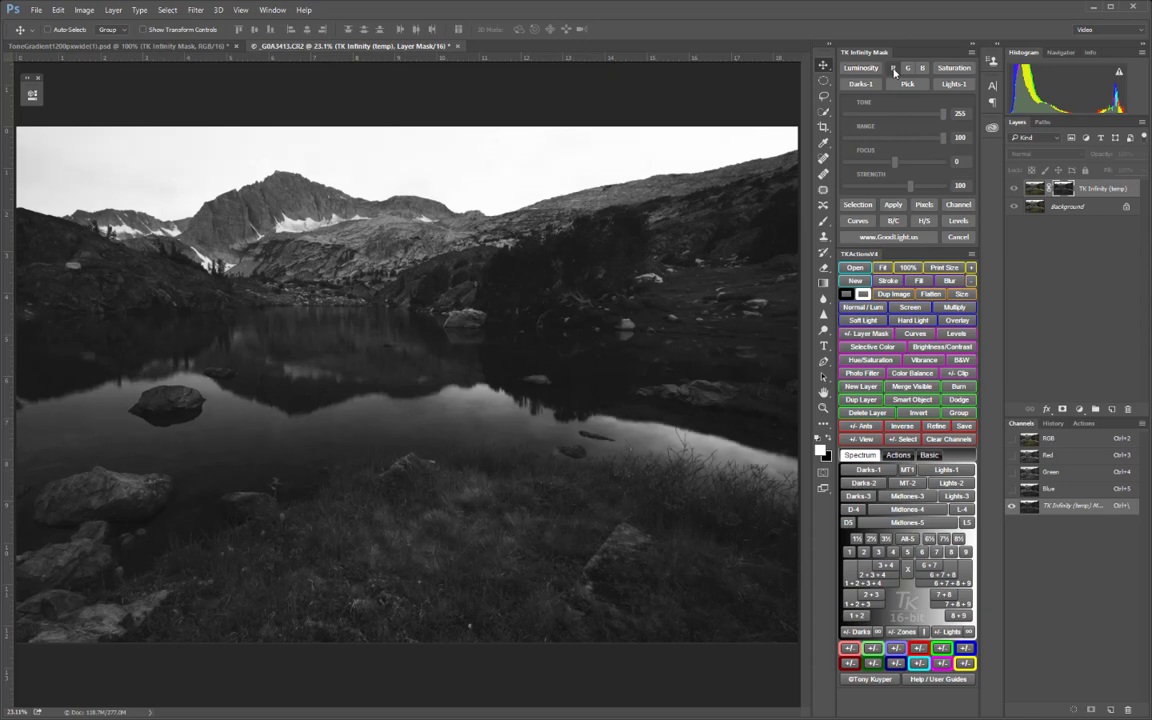
left_click(908, 71)
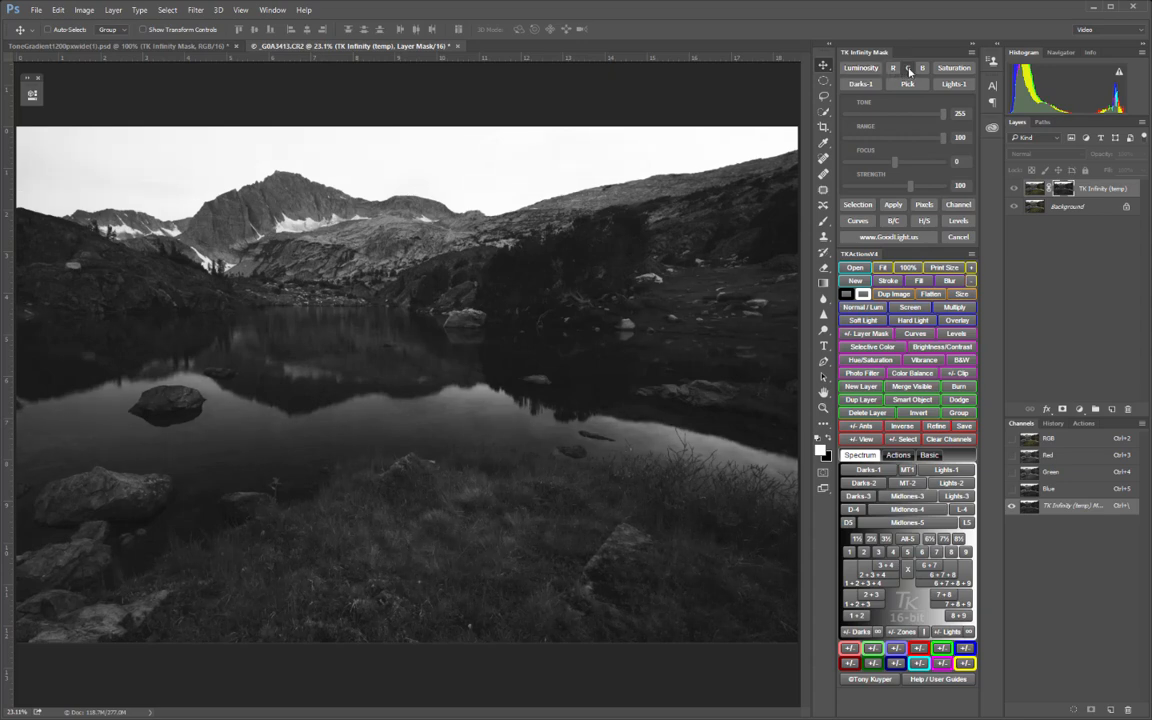
left_click(923, 69)
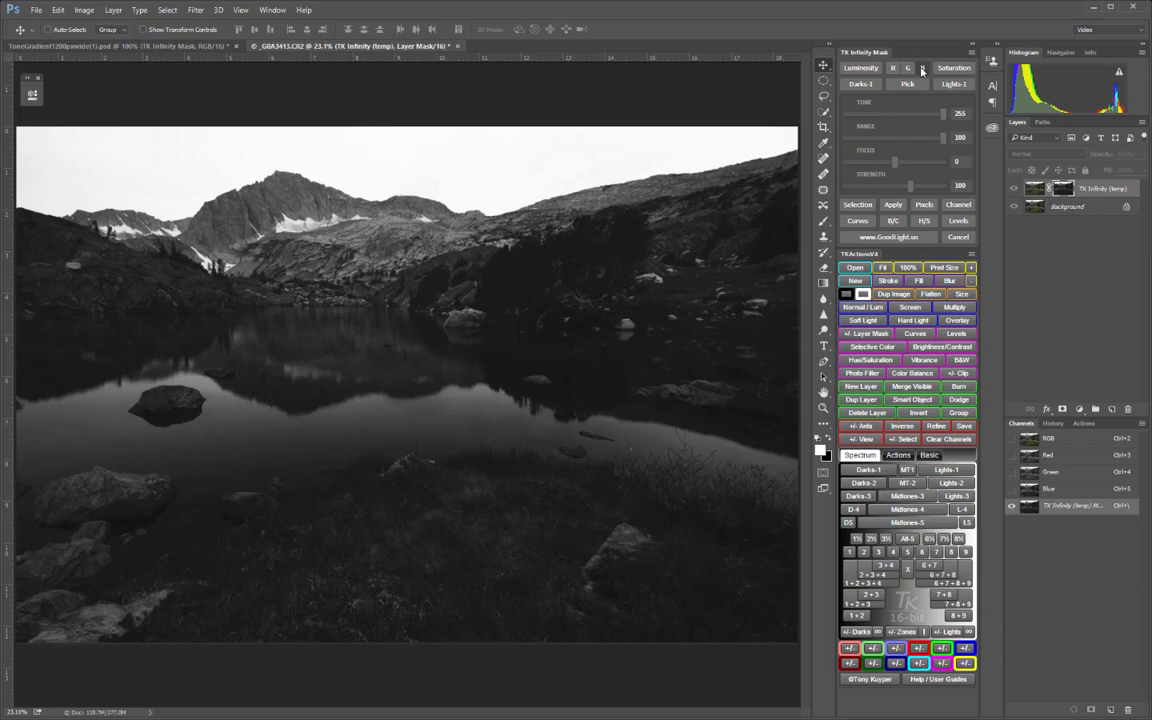
left_click(862, 69)
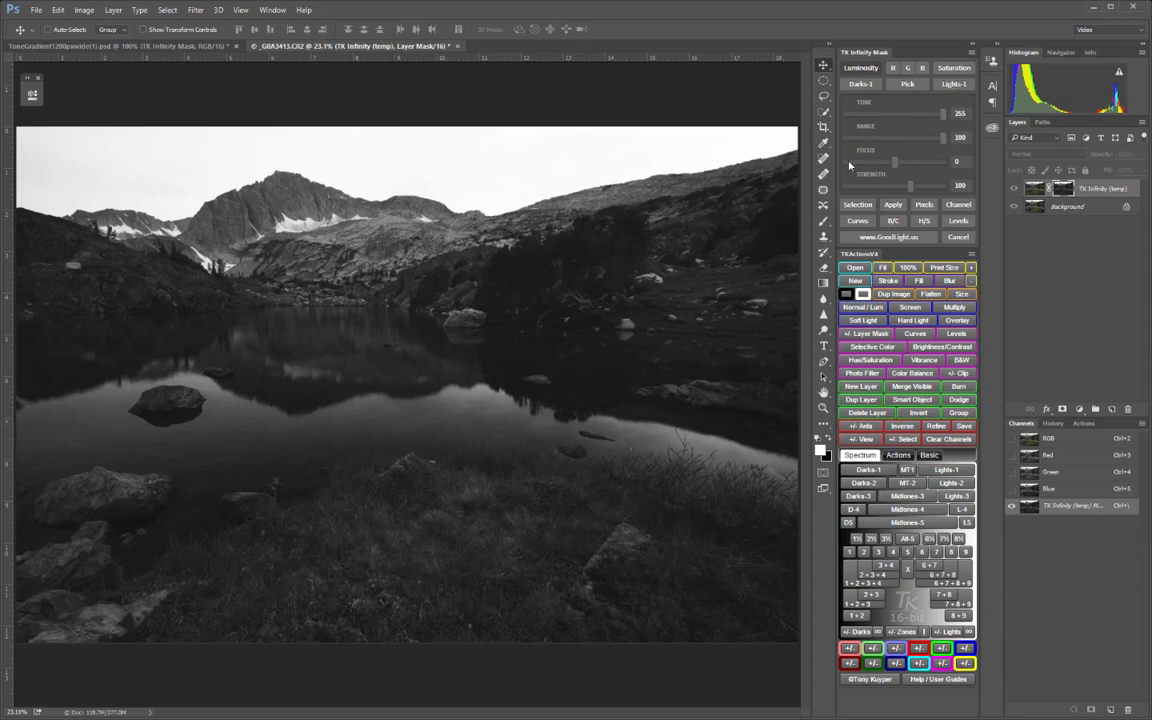
left_click(958, 222)
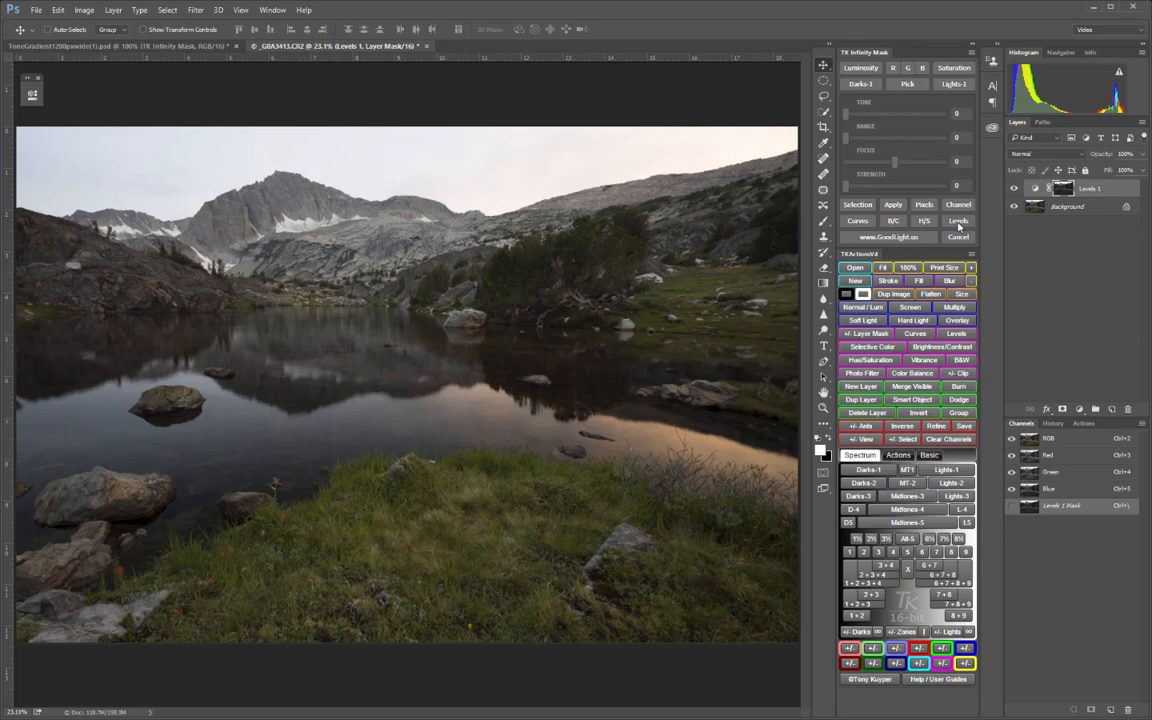
left_click(1061, 189, "alt")
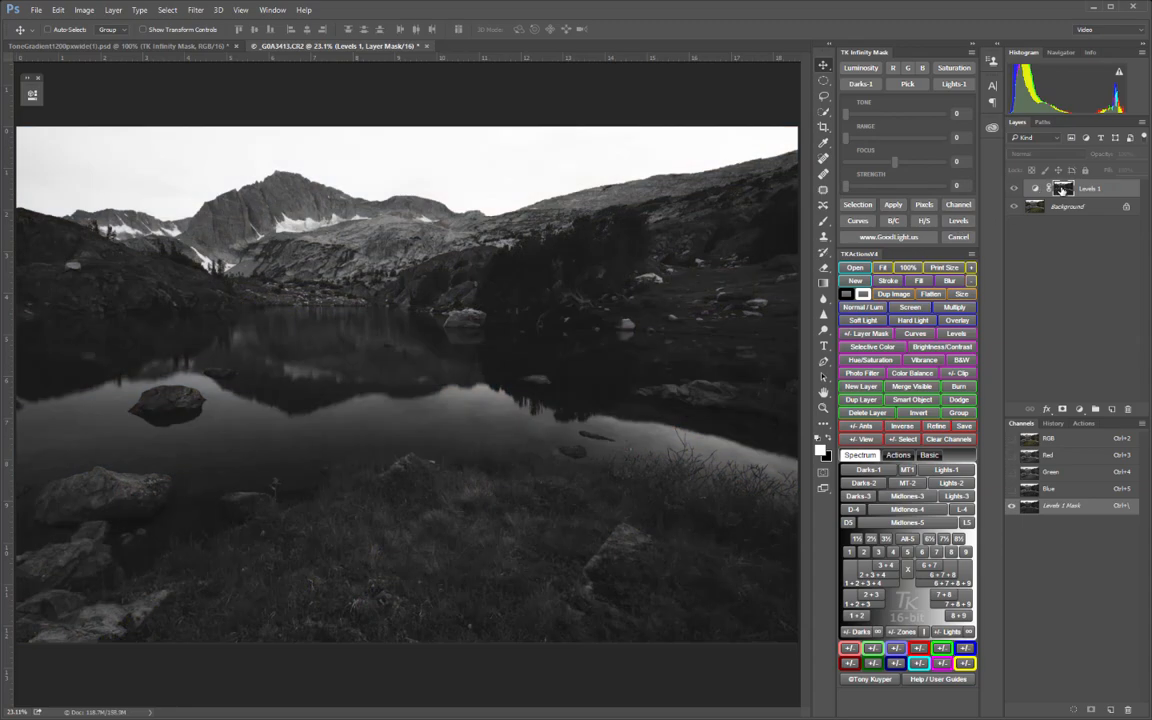
- Set the masked Levels layer to Multiply with a black input level of 92, and compare the image with and without it
left_click(1036, 189)
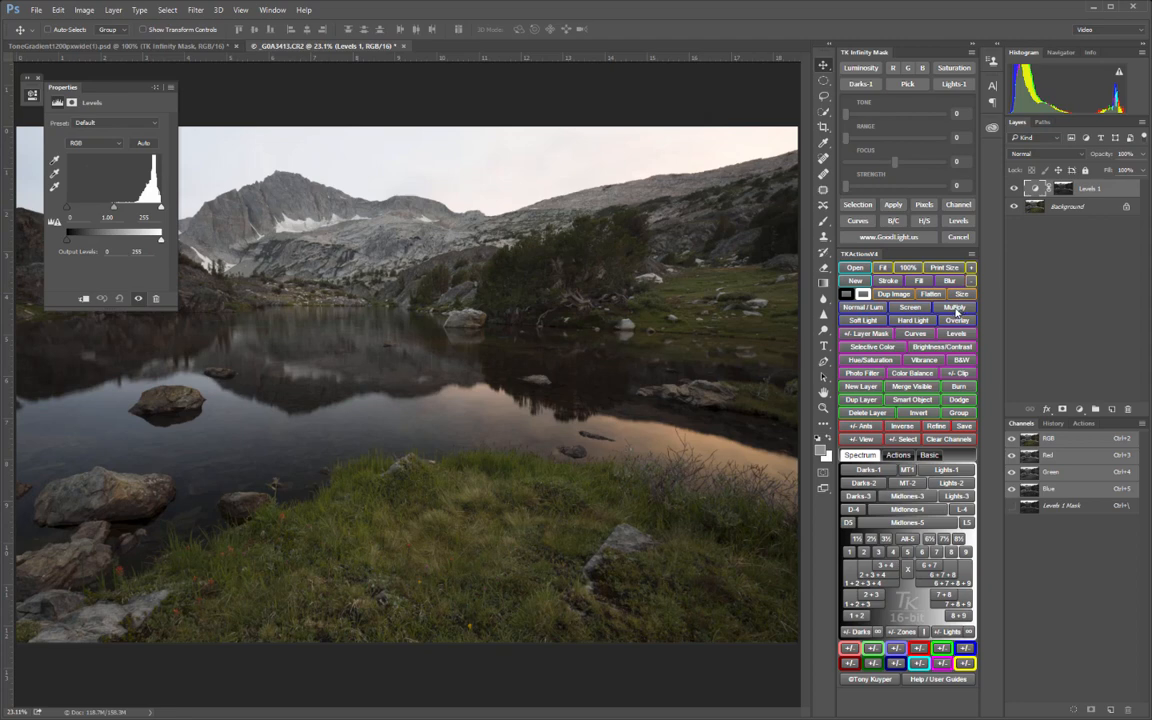
left_click(955, 308)
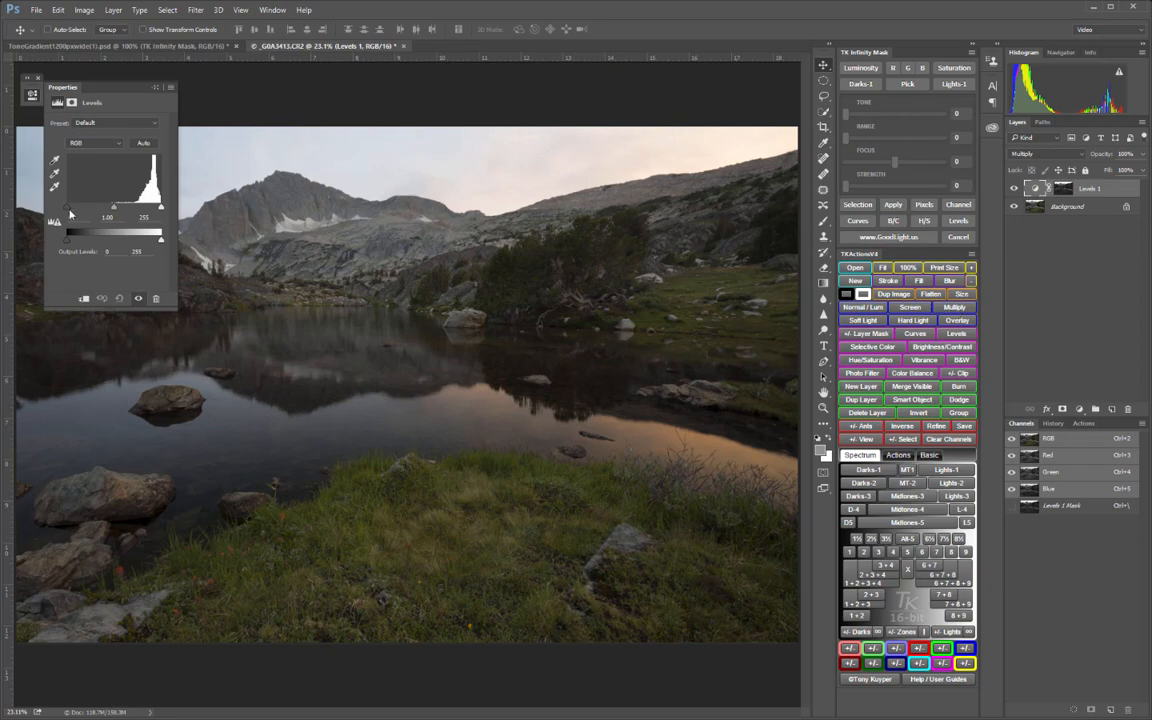
left_click_drag(70, 213, 101, 210)
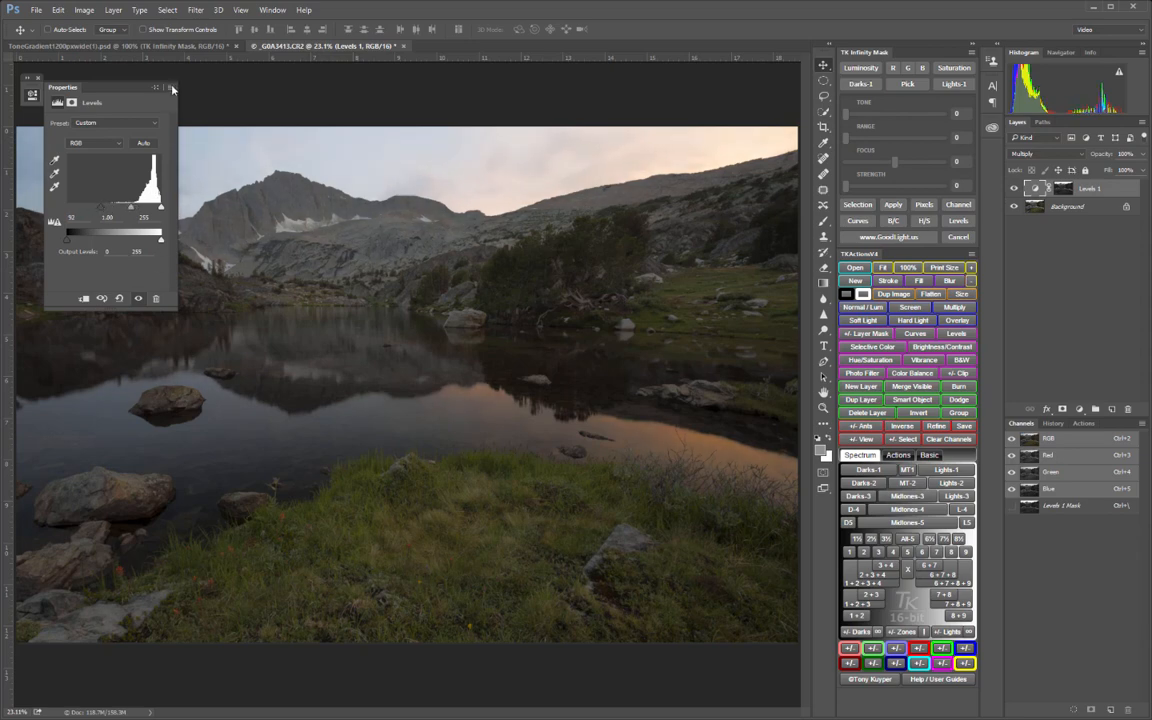
left_click(157, 80)
left_click(1014, 189)
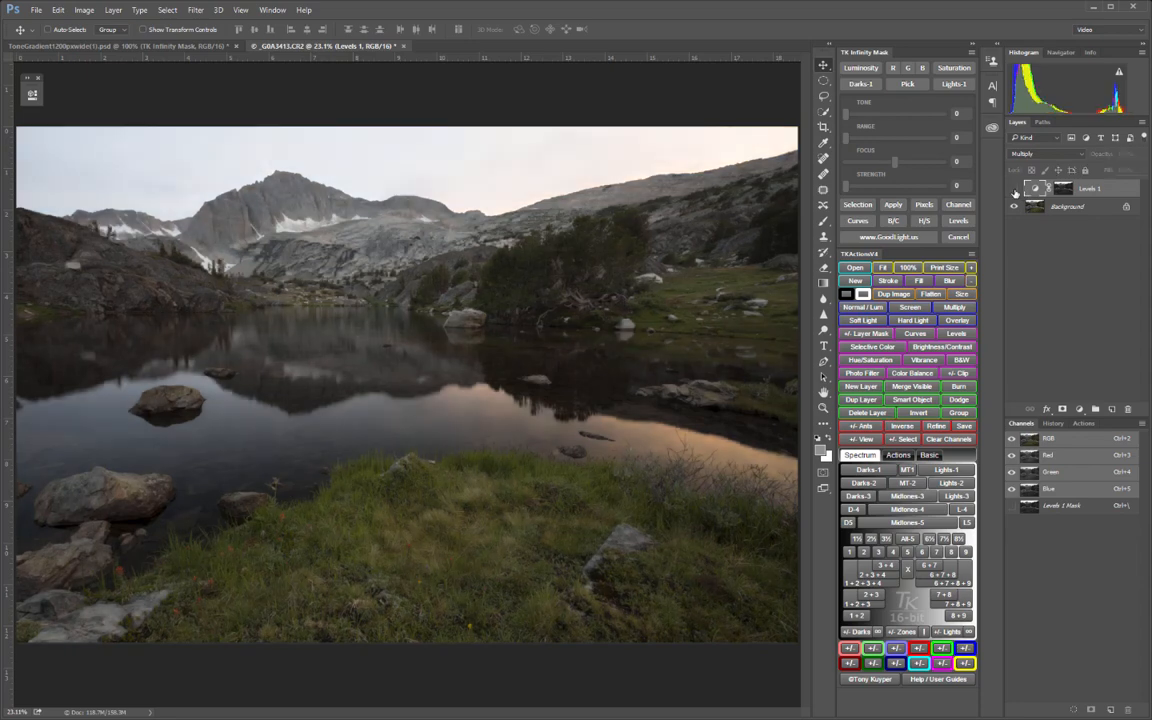
left_click(1014, 189)
left_click(1014, 189)
left_click(1013, 189)
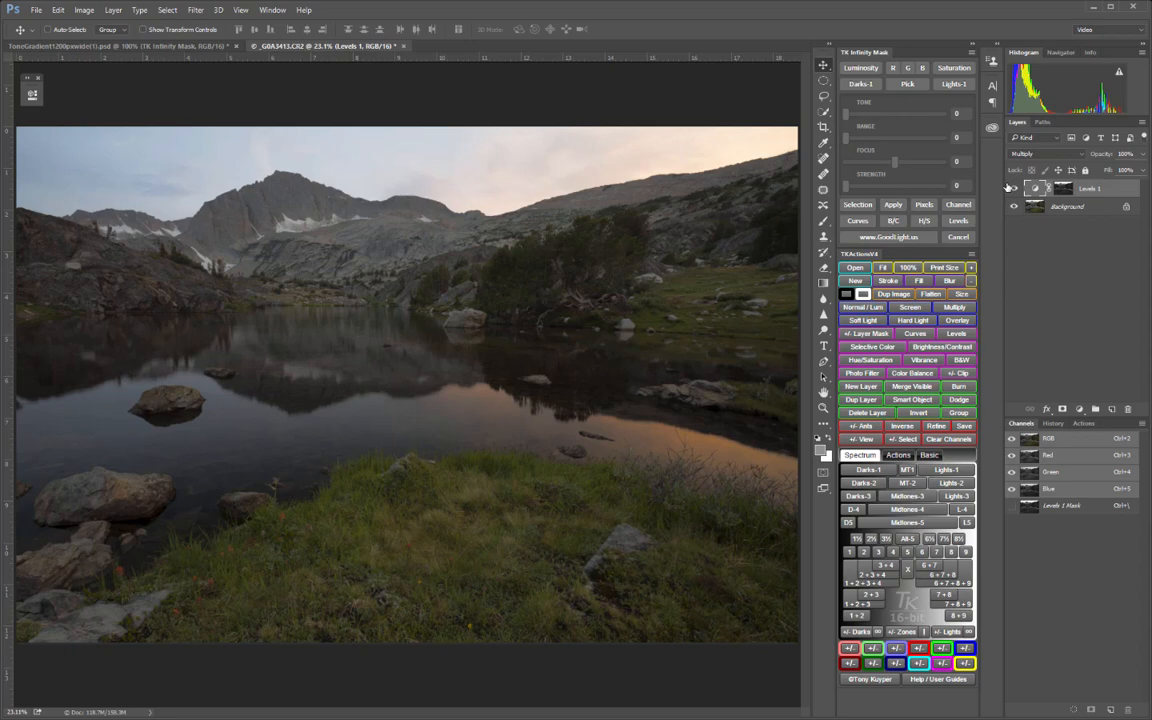
- Create a picked-tone luminosity mask by sampling the dark water in the middle of the lake
left_click(907, 85)
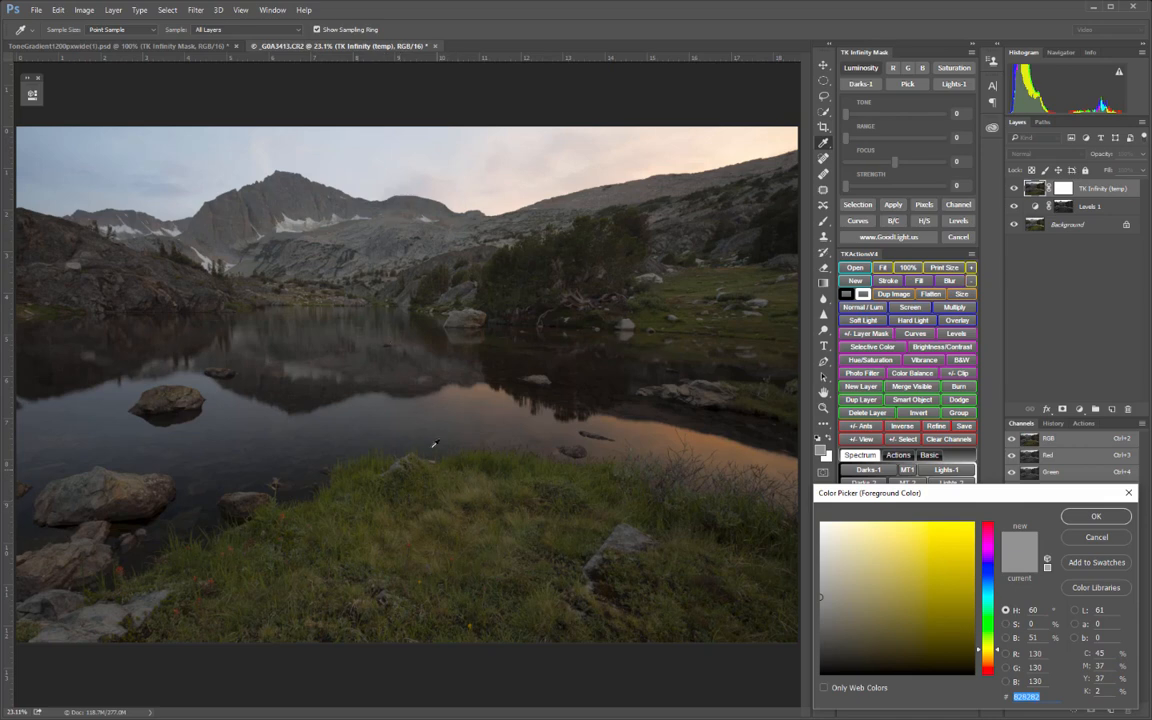
left_click(378, 405)
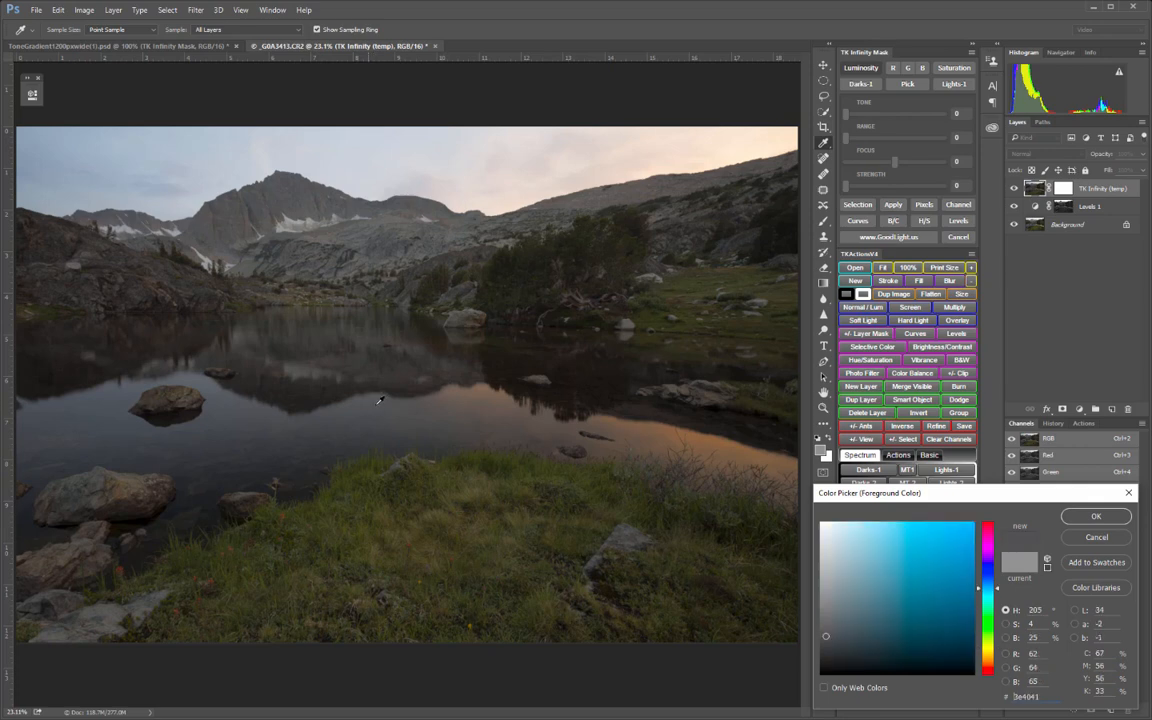
left_click(1096, 517)
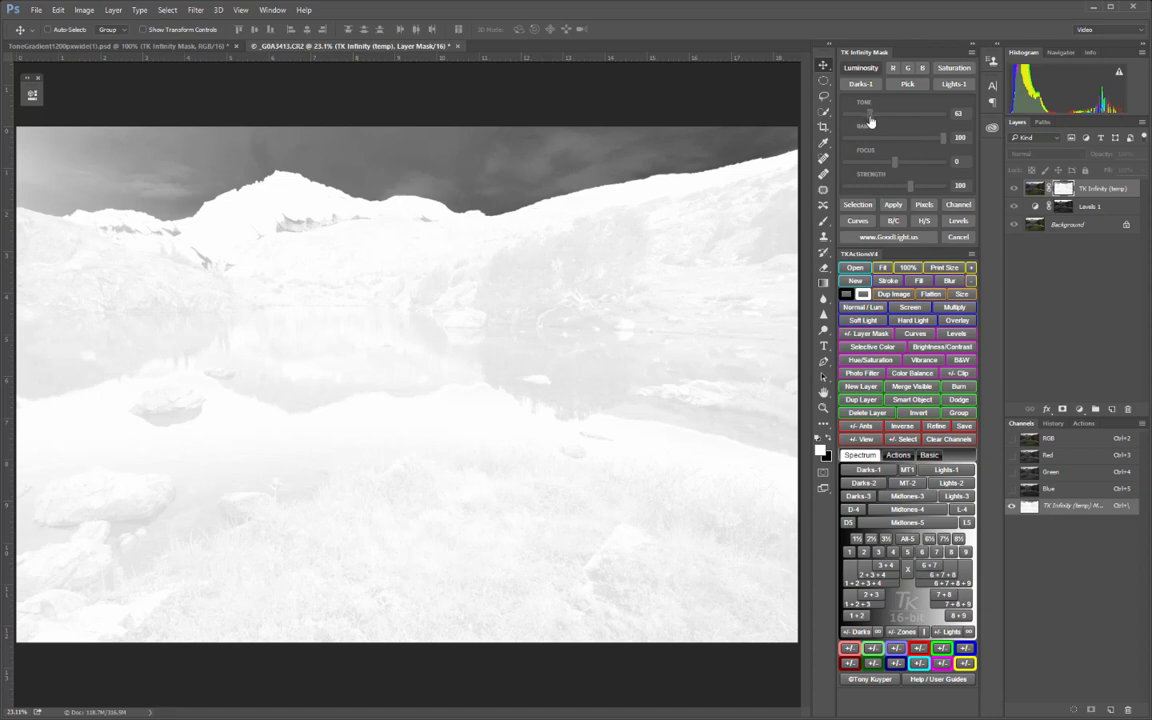
- Refine the picked mask with a tone of 62, a range of 51 and a slightly lower focus
left_click_drag(870, 120, 874, 118)
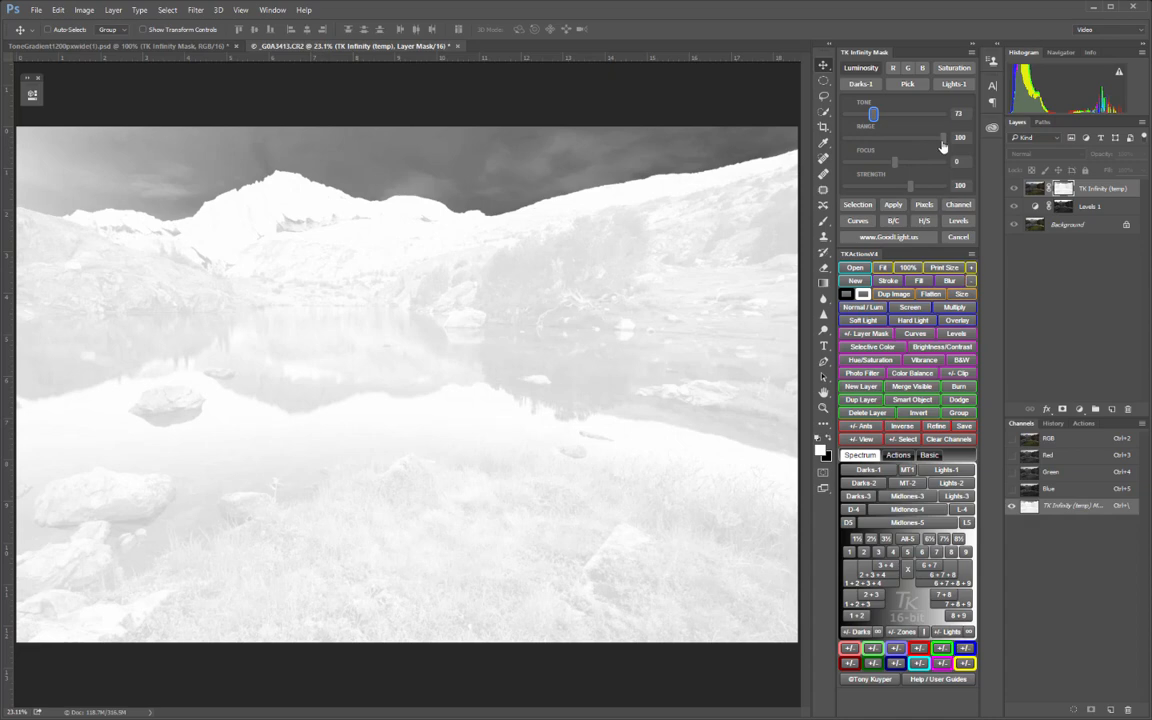
left_click_drag(942, 147, 912, 150)
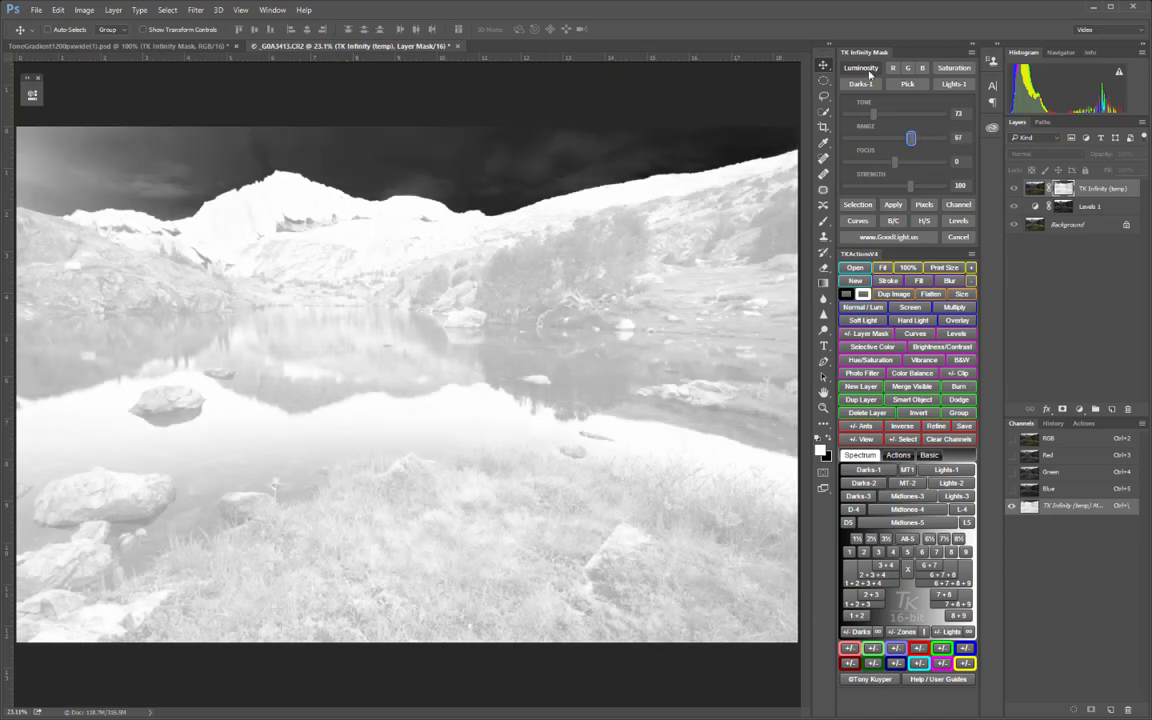
left_click_drag(873, 114, 870, 116)
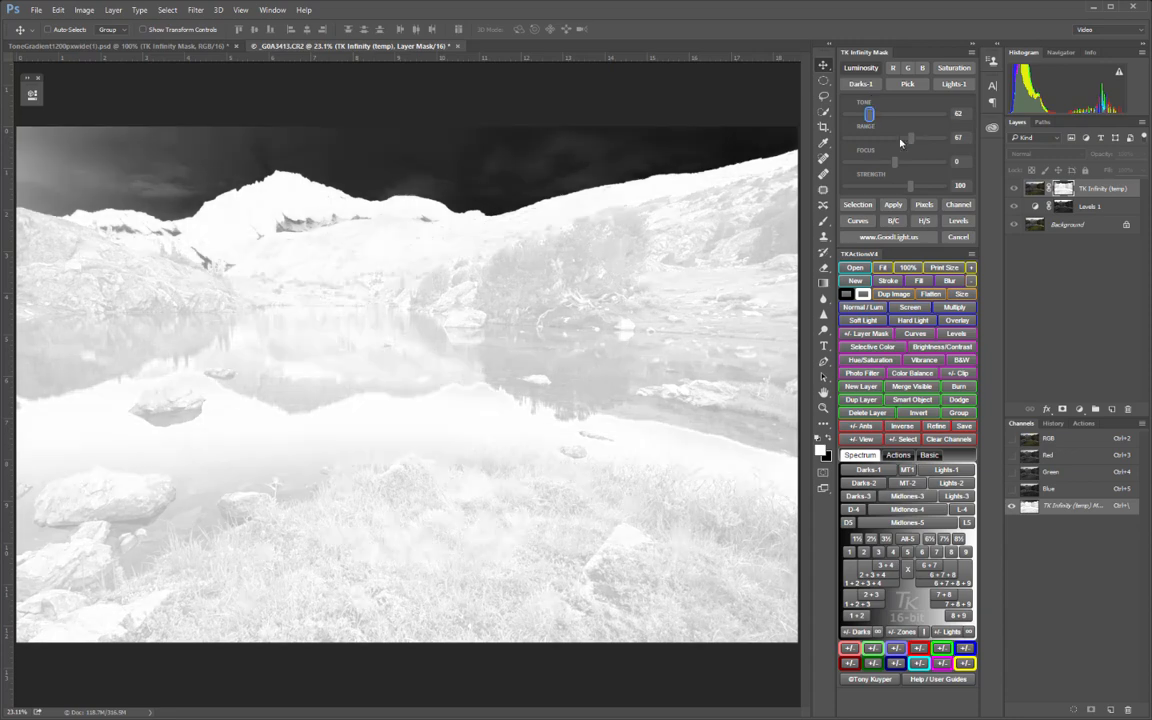
left_click_drag(911, 143, 896, 144)
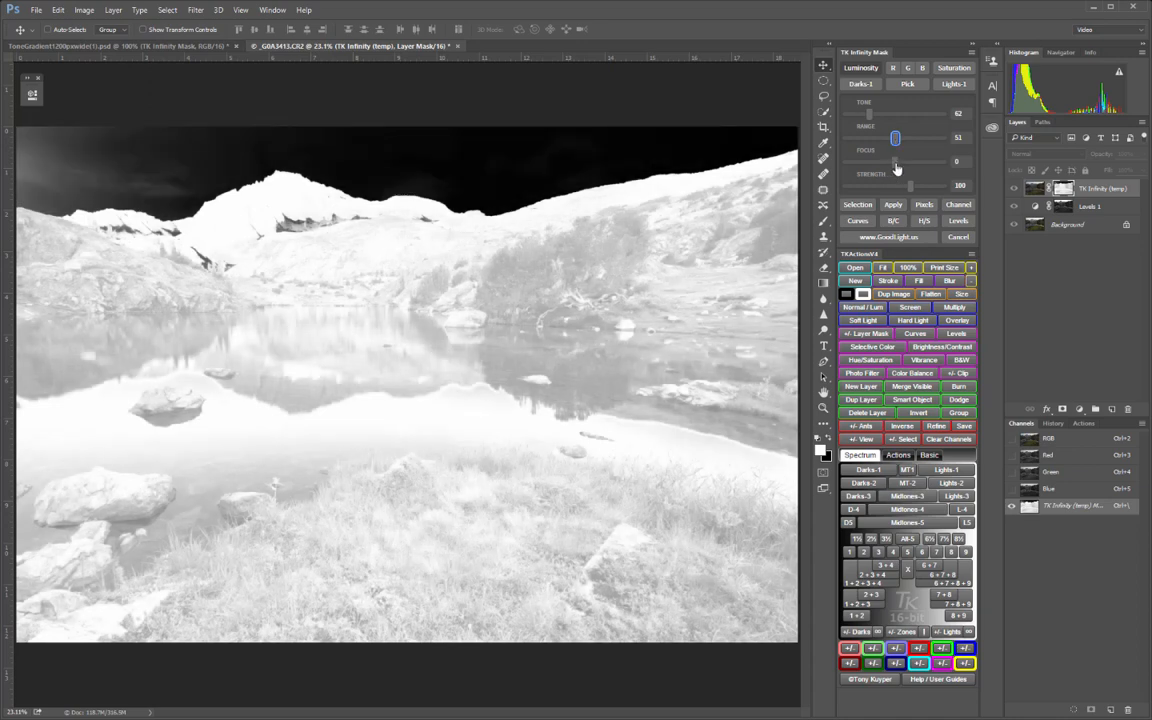
mouse_move(896, 167)
left_mouse_down()
mouse_move(911, 165)
mouse_move(887, 167)
left_mouse_up()
- Output the mask as a Curves adjustment and brighten it with a point at input 123, output 165
left_click(858, 221)
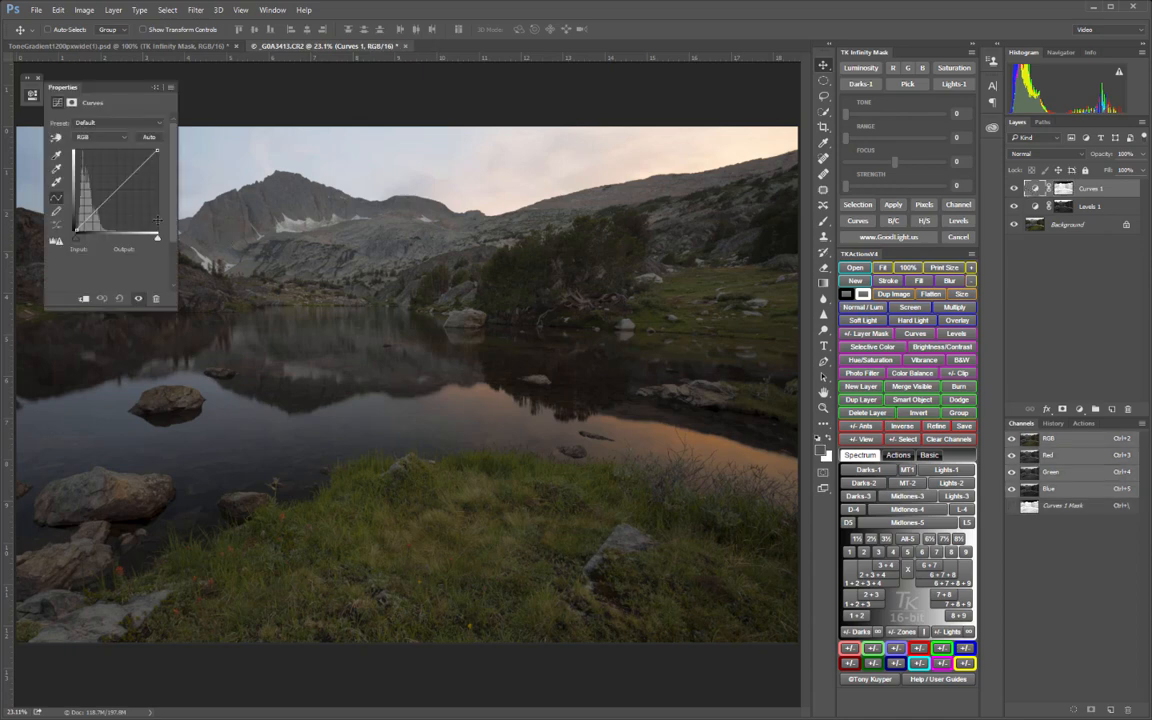
left_click(86, 220)
left_click_drag(86, 220, 115, 178)
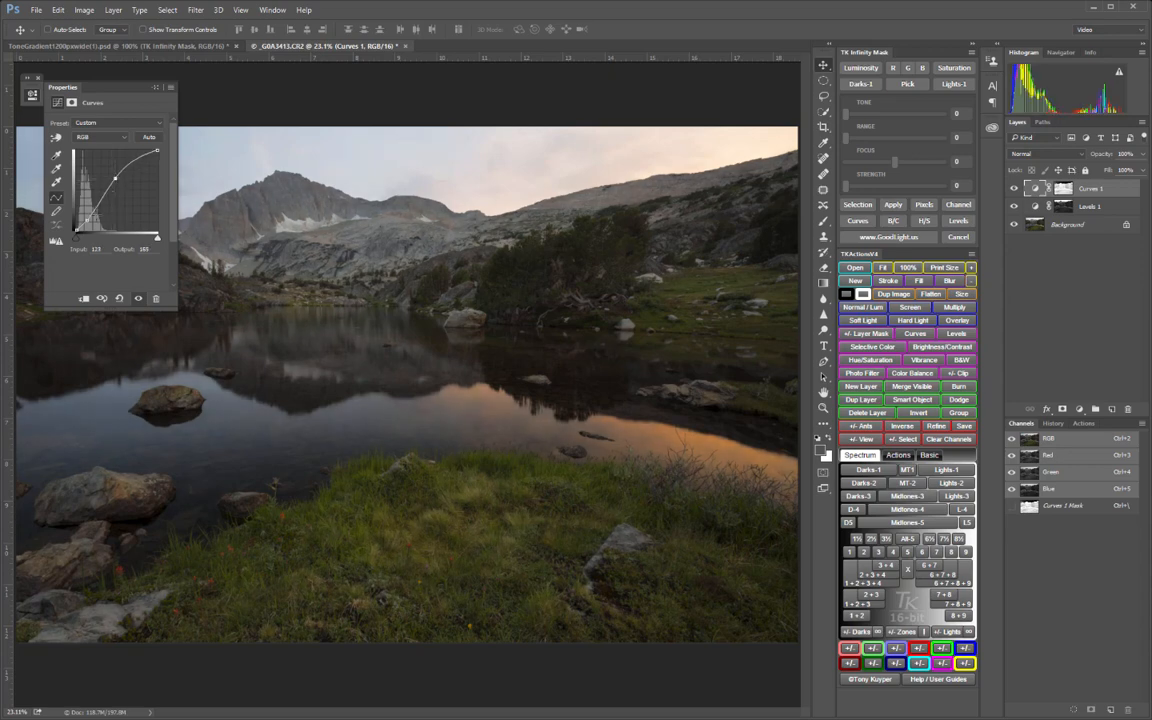
- Compare the image repeatedly with and without the Curves adjustment, and close its settings
left_click(1014, 188)
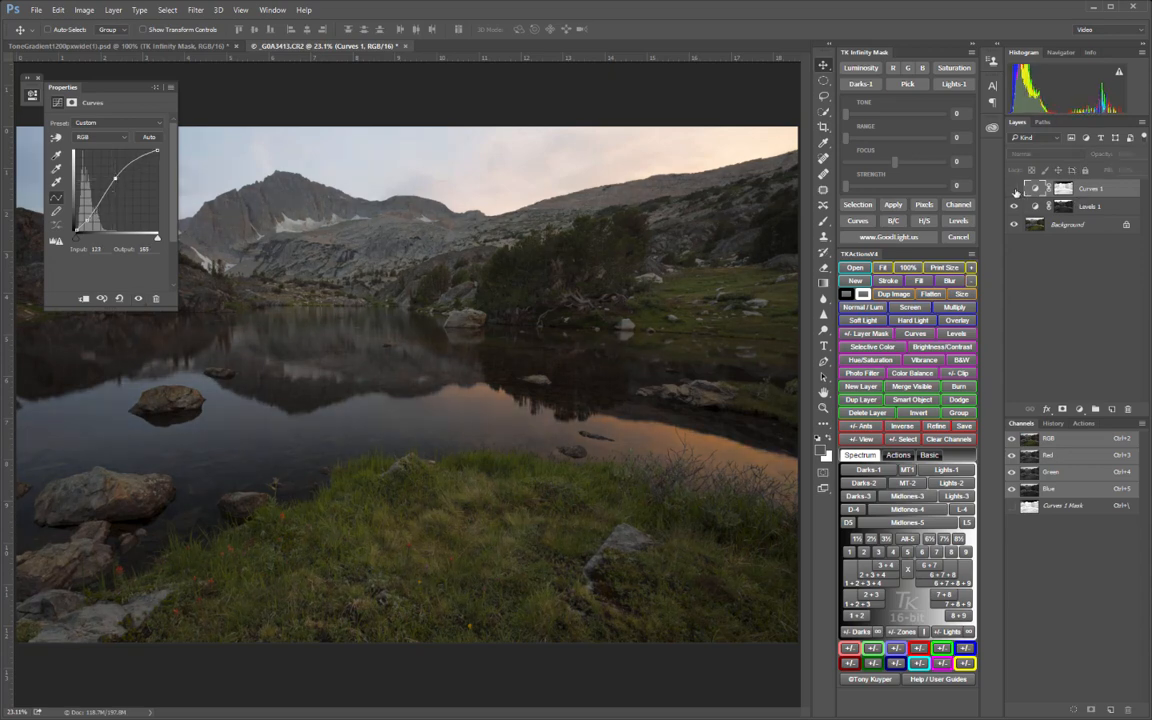
left_click(1014, 188)
left_click(1014, 188)
left_click(1014, 188)
left_click(1014, 188)
left_click(1014, 188)
left_click(1014, 188)
left_click(1014, 188)
left_click(1014, 188)
left_click(1014, 188)
left_click(1014, 188)
left_click(1014, 188)
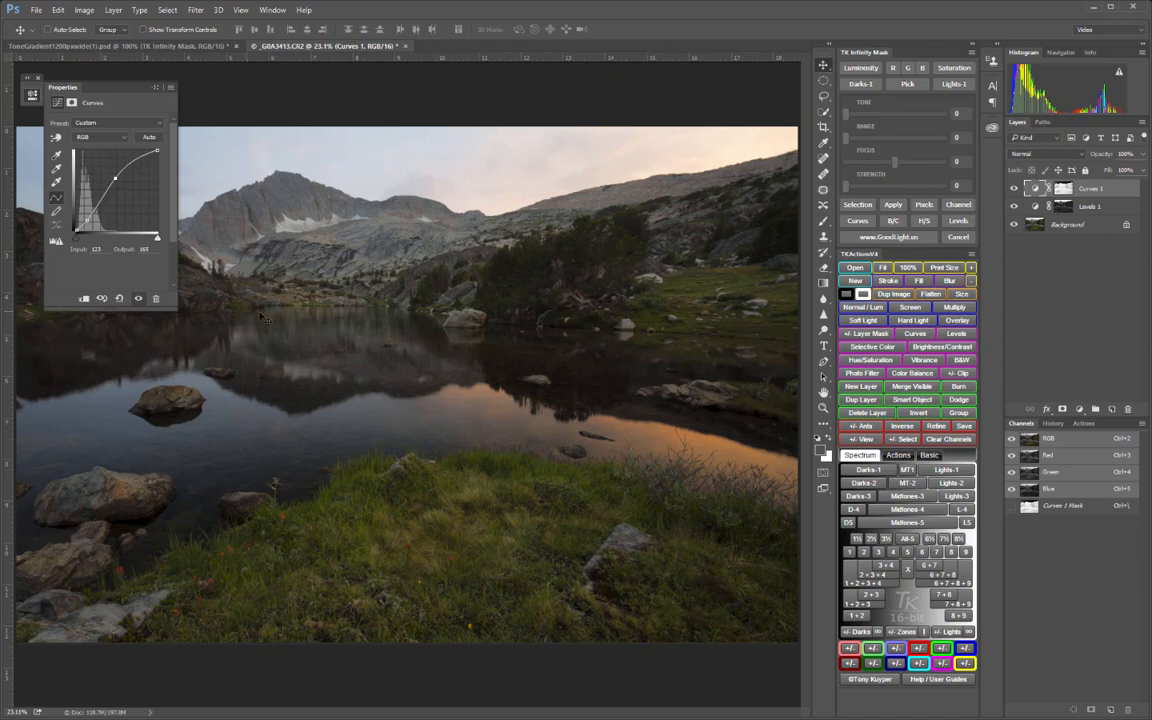
left_click(1014, 188)
left_click(1014, 188)
left_click(156, 87)
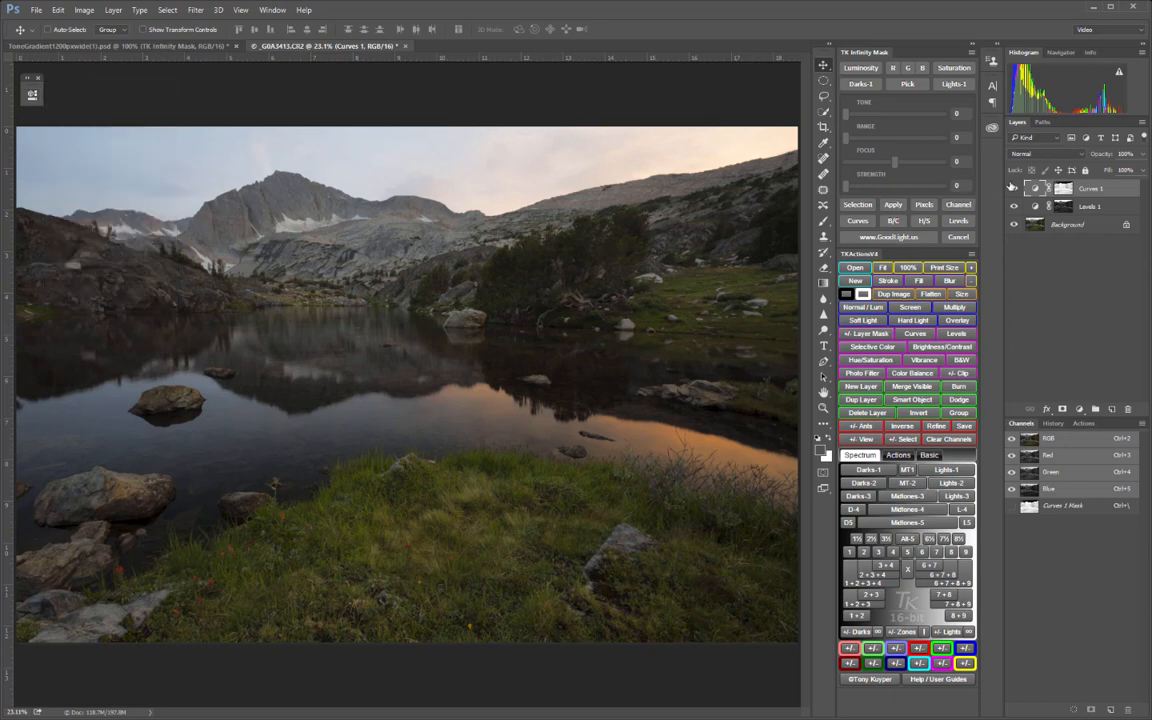
- Toggle the Curves and Levels layers individually to compare each one's effect on the image
left_click(1013, 188)
left_click(1013, 188)
left_click(1013, 206)
left_click(1013, 206)
left_click(1013, 206)
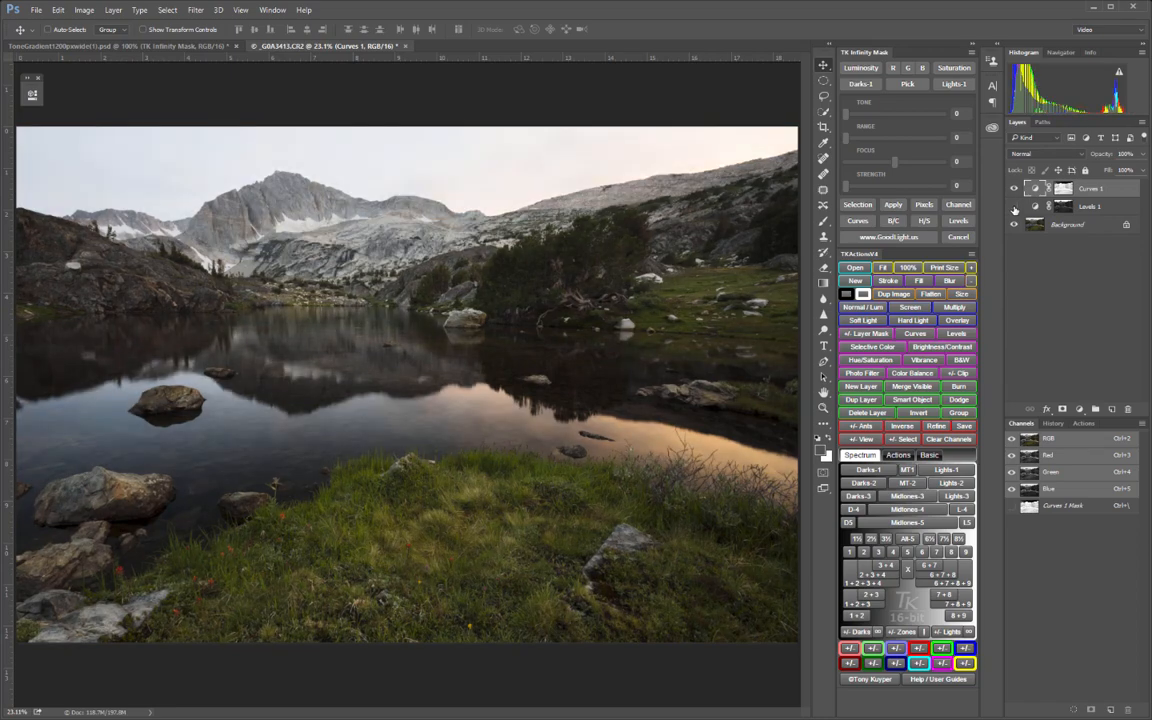
left_click(1013, 206)
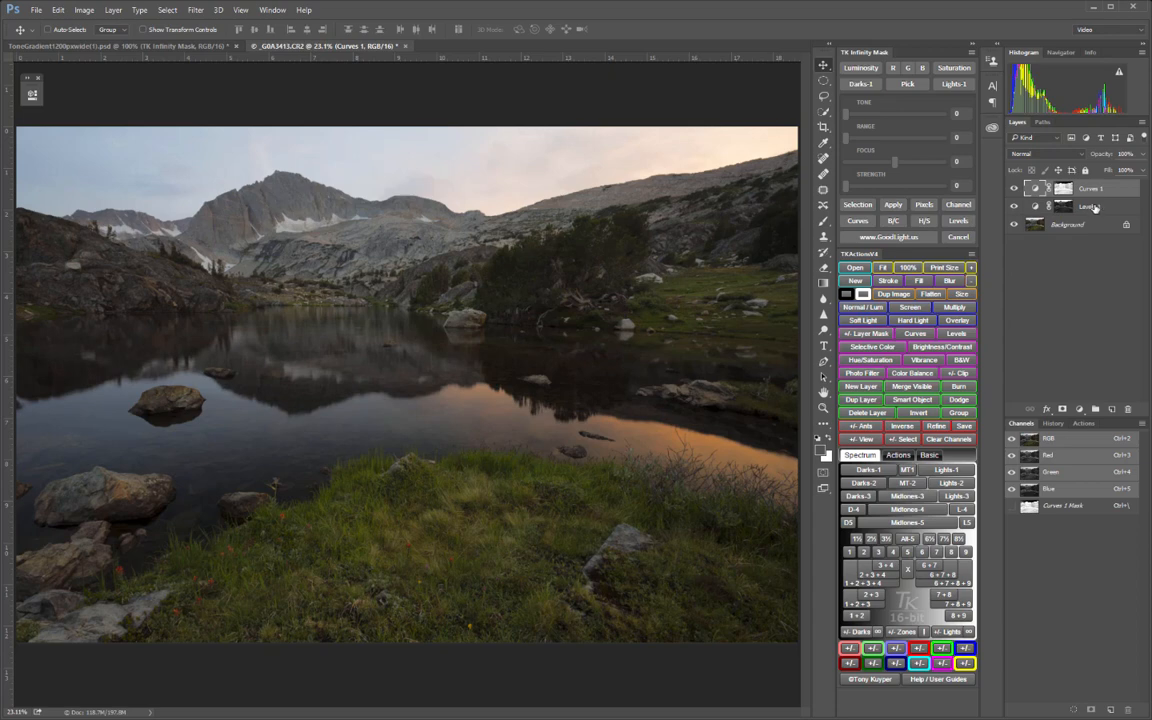
- Put the Levels layer in its own group and add a white layer mask to the group
left_click(1033, 207)
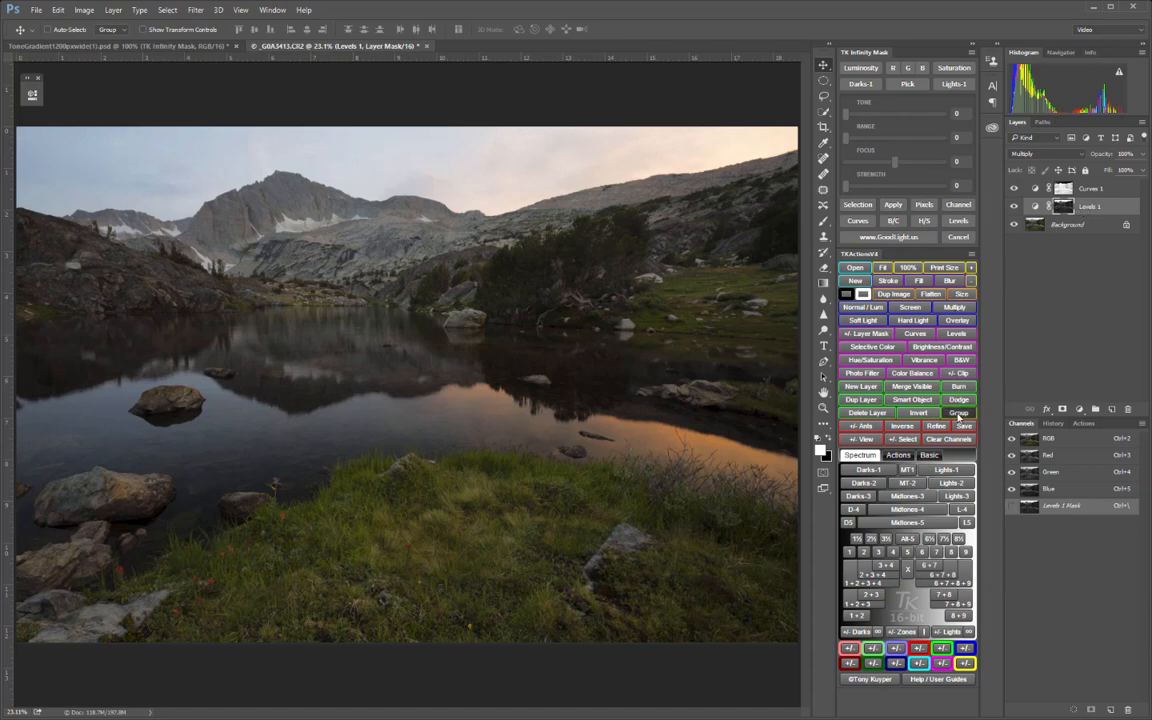
left_click(958, 413)
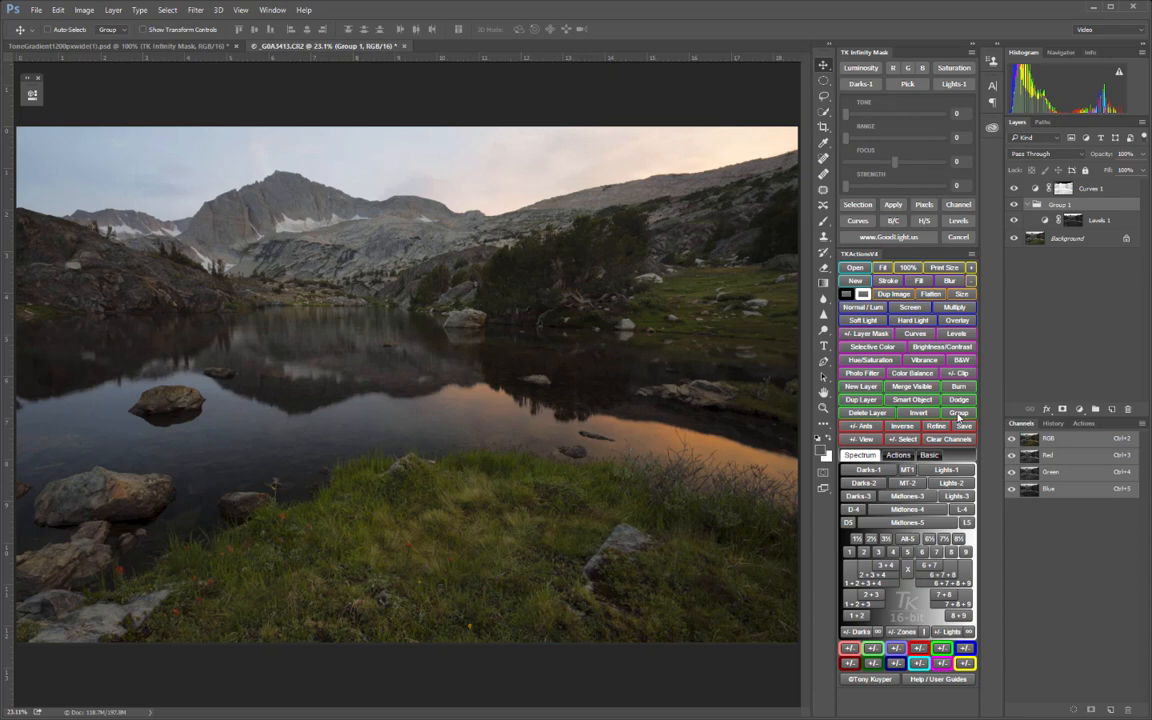
left_click(866, 338)
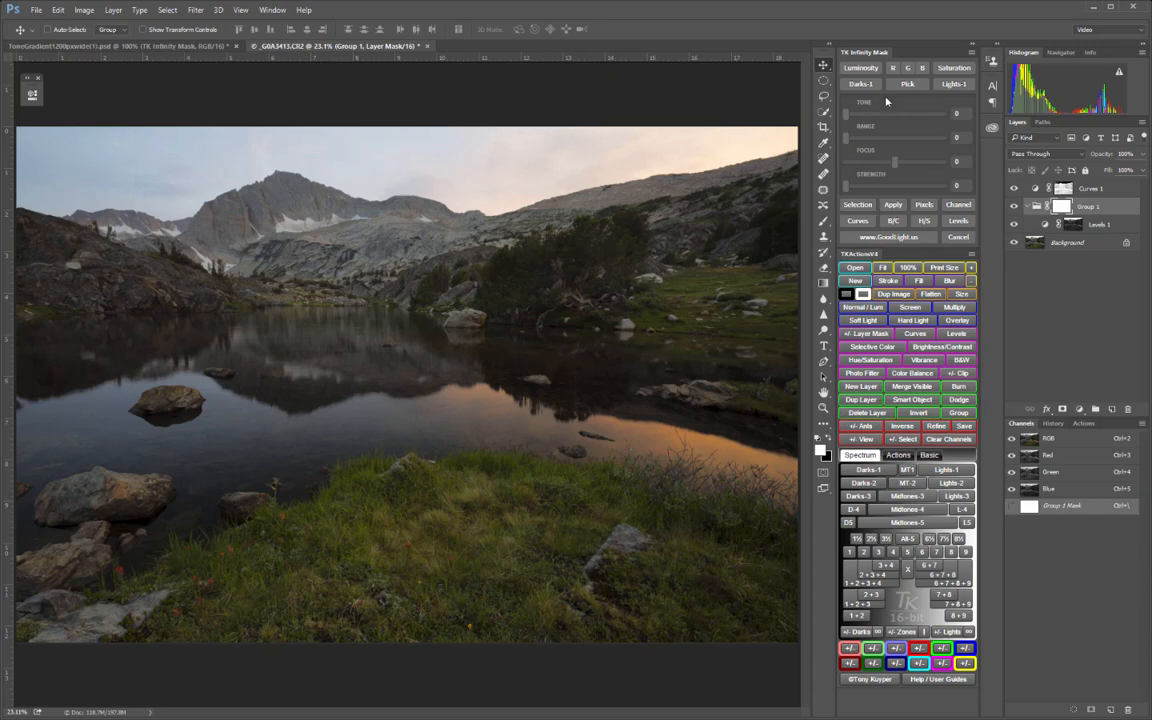
- Paint on the group mask with a black brush at 30% opacity over the mountainside to soften the darkening, and collapse the group
key("b")
key("x")
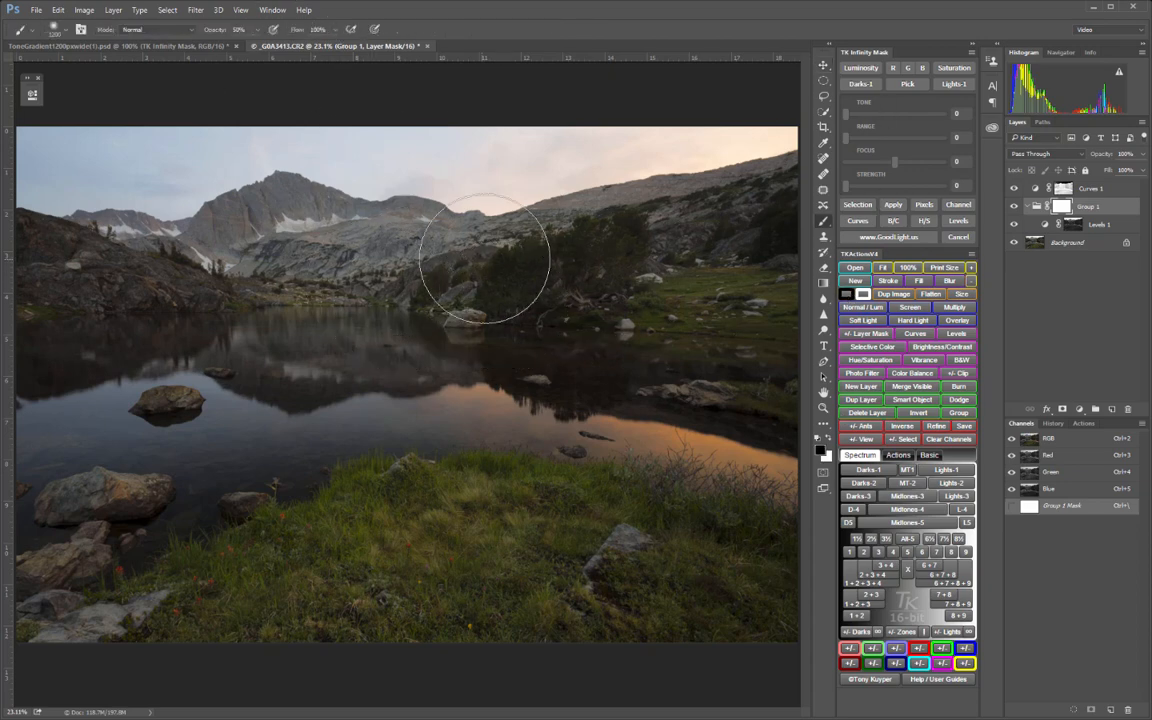
key("3")
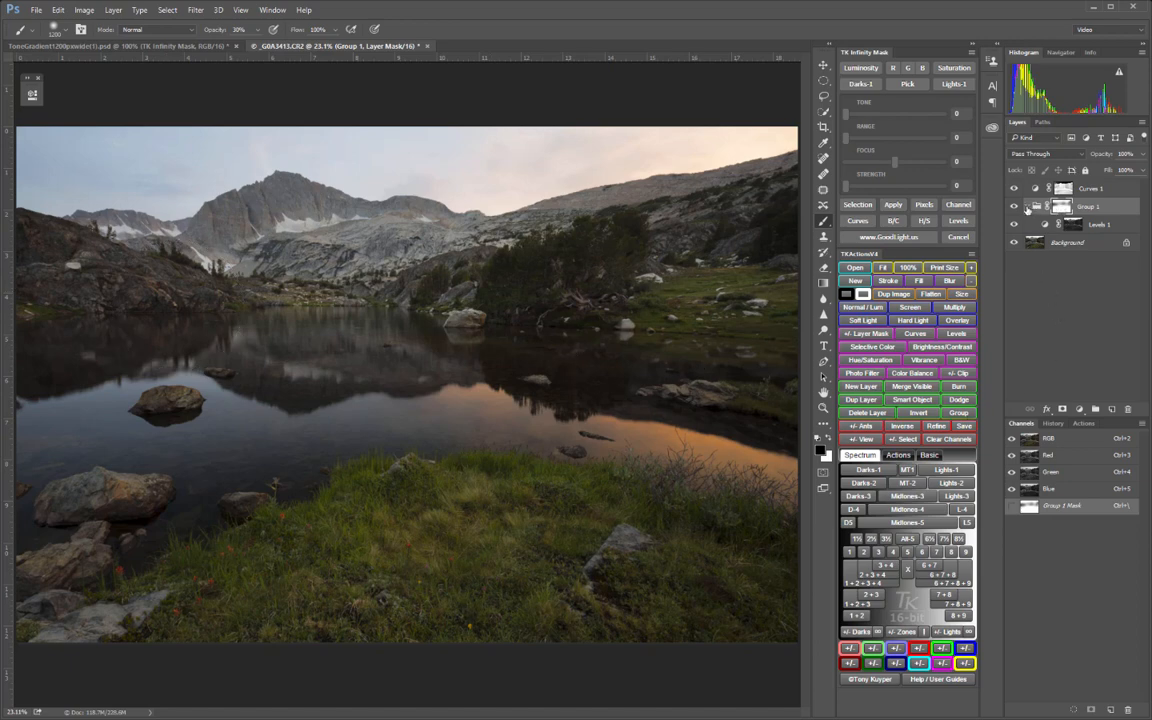
left_click(1026, 206)
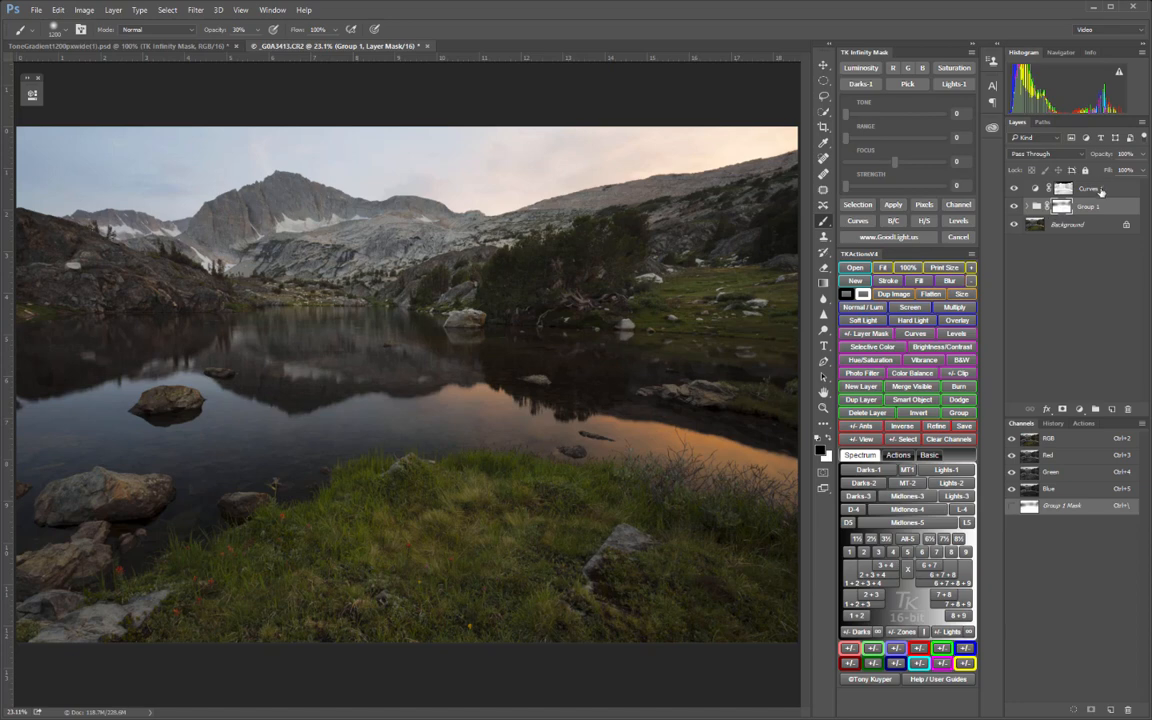
- Activate the Curves layer and preview the luminosity, red, green and blue channel masks in turn
left_click(1101, 191)
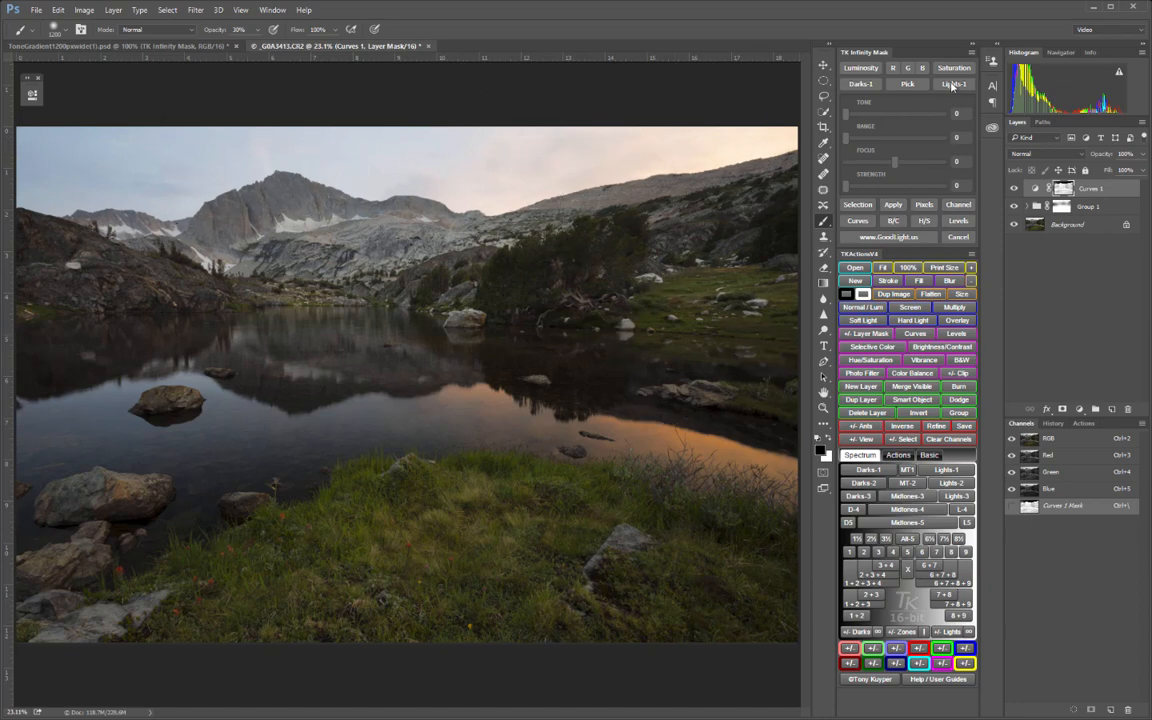
left_click(860, 68)
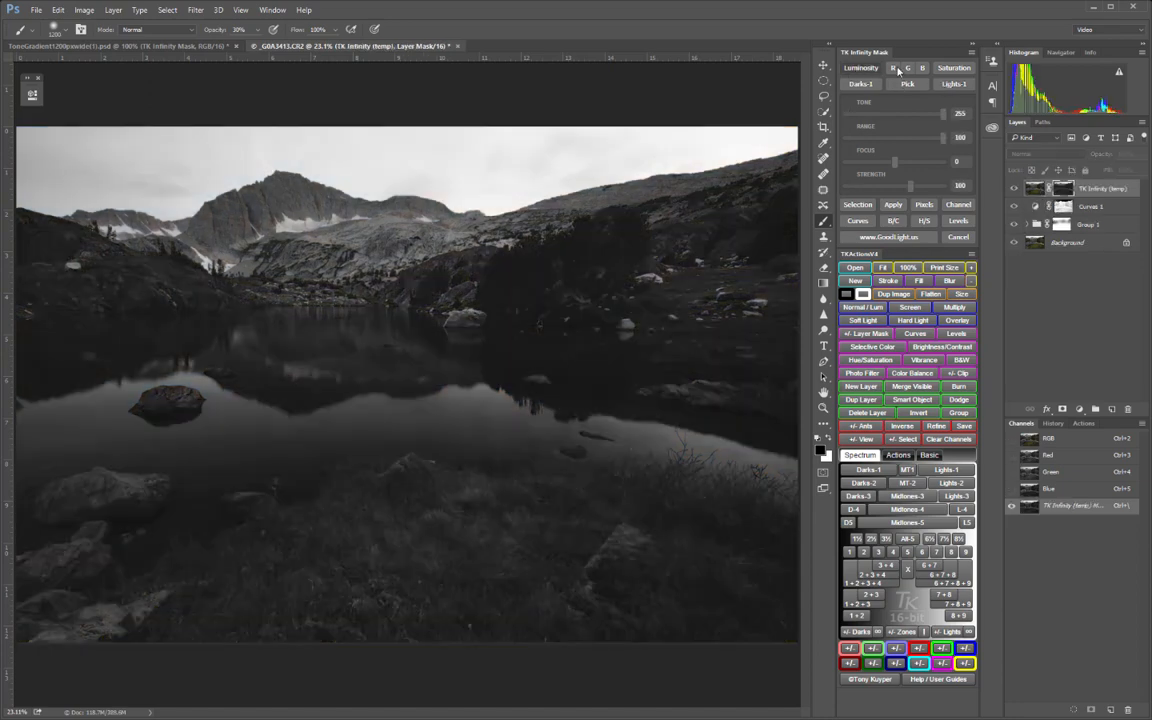
left_click(896, 68)
left_click(907, 68)
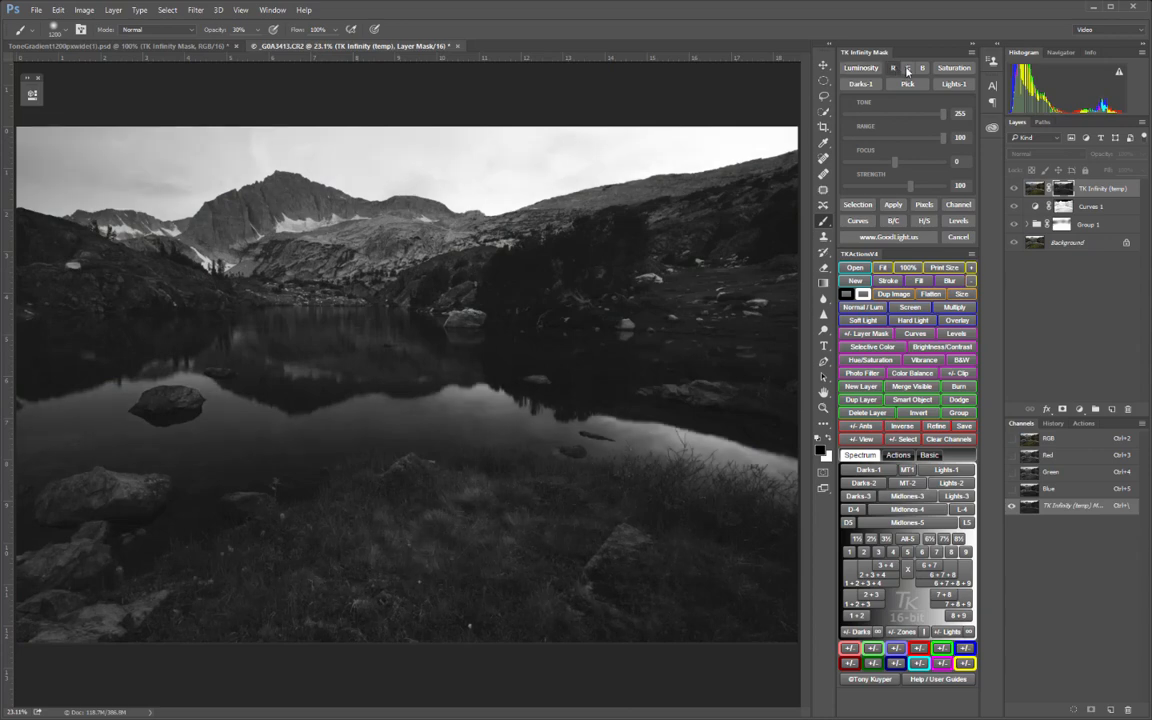
left_click(922, 68)
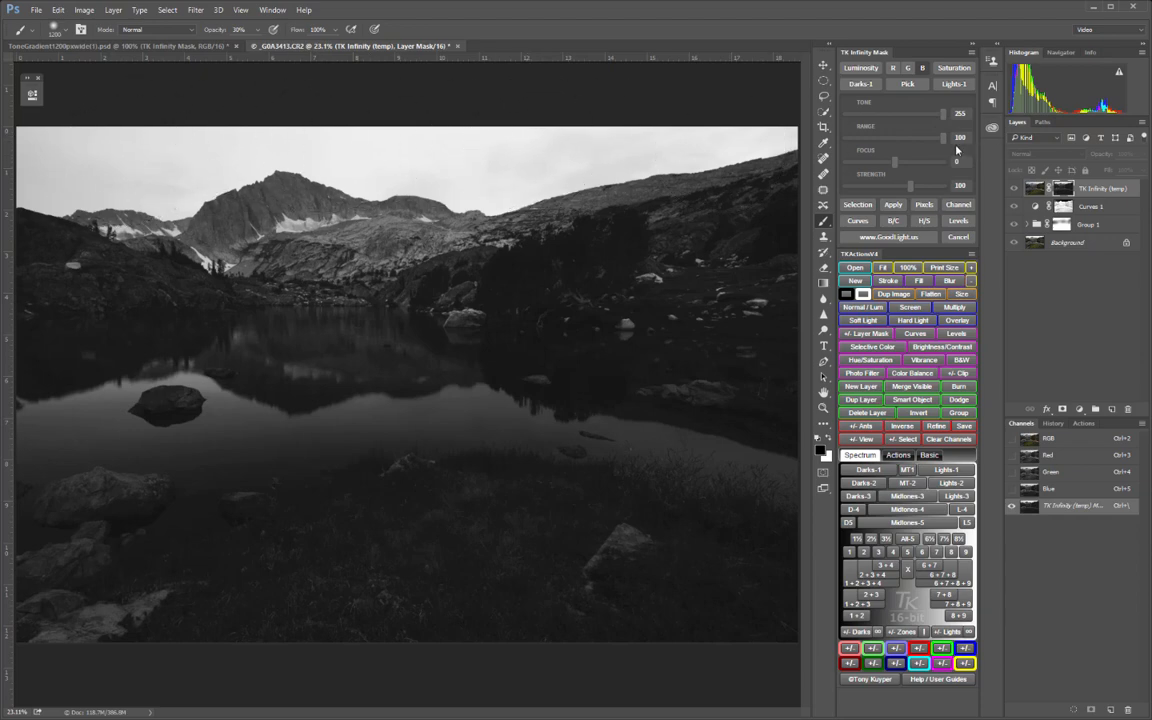
left_click_drag(943, 137, 906, 149)
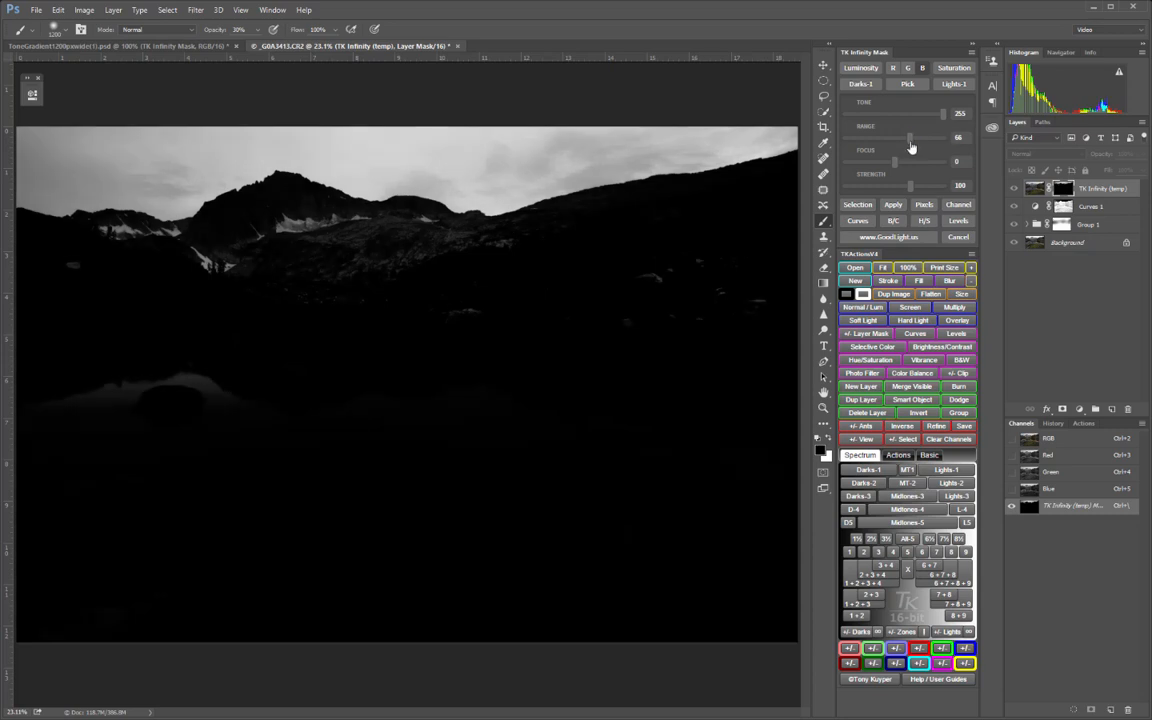
left_click(910, 145)
left_click_drag(910, 145, 913, 147)
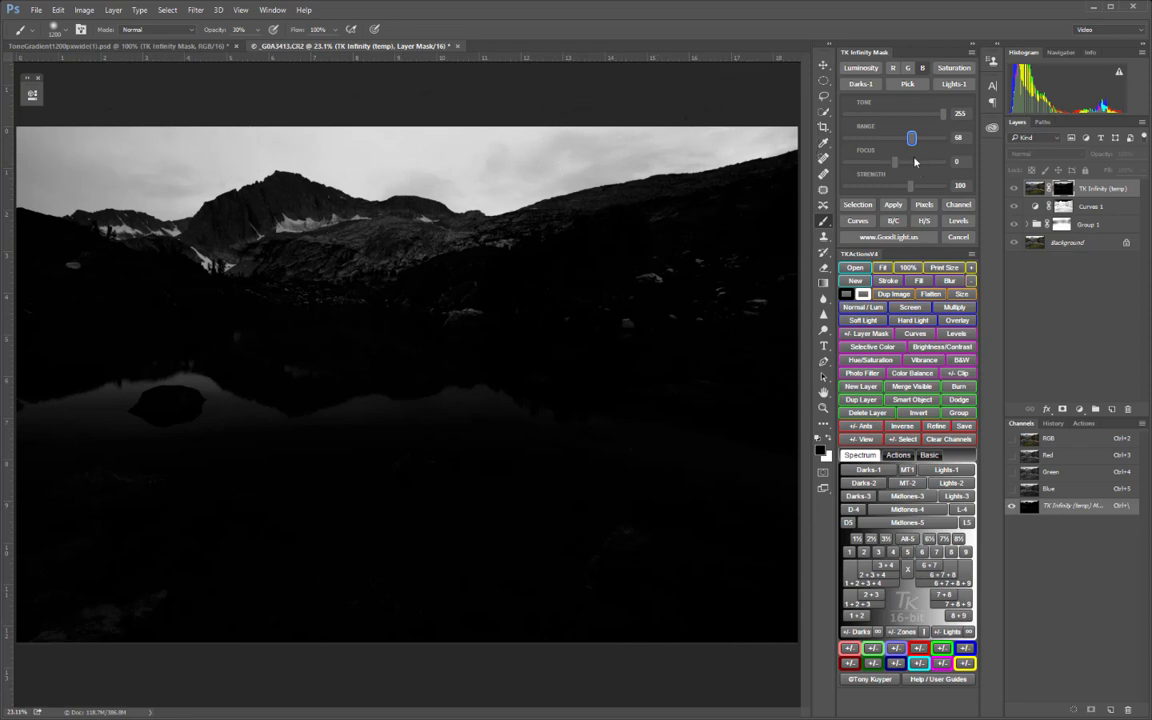
left_click(960, 238)
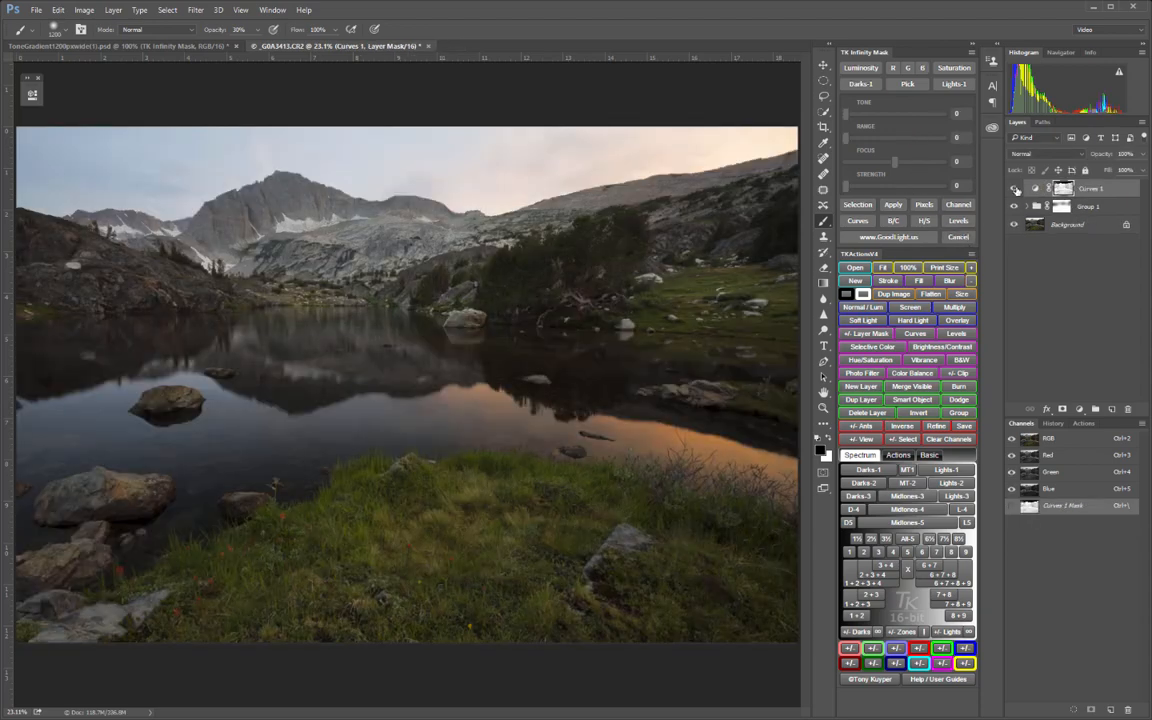
- Hide the Curves layer and the group, and build a blue-channel mask with range 58 and focus -4
left_click(1014, 189)
left_click(1013, 206)
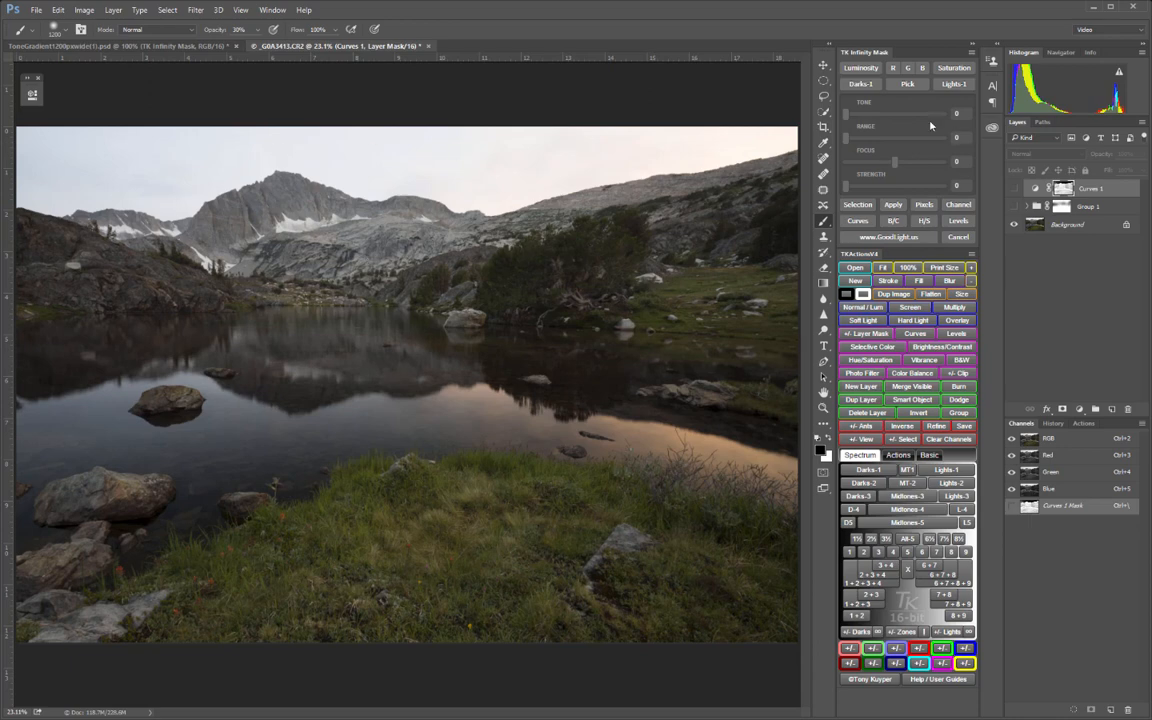
left_click(924, 68)
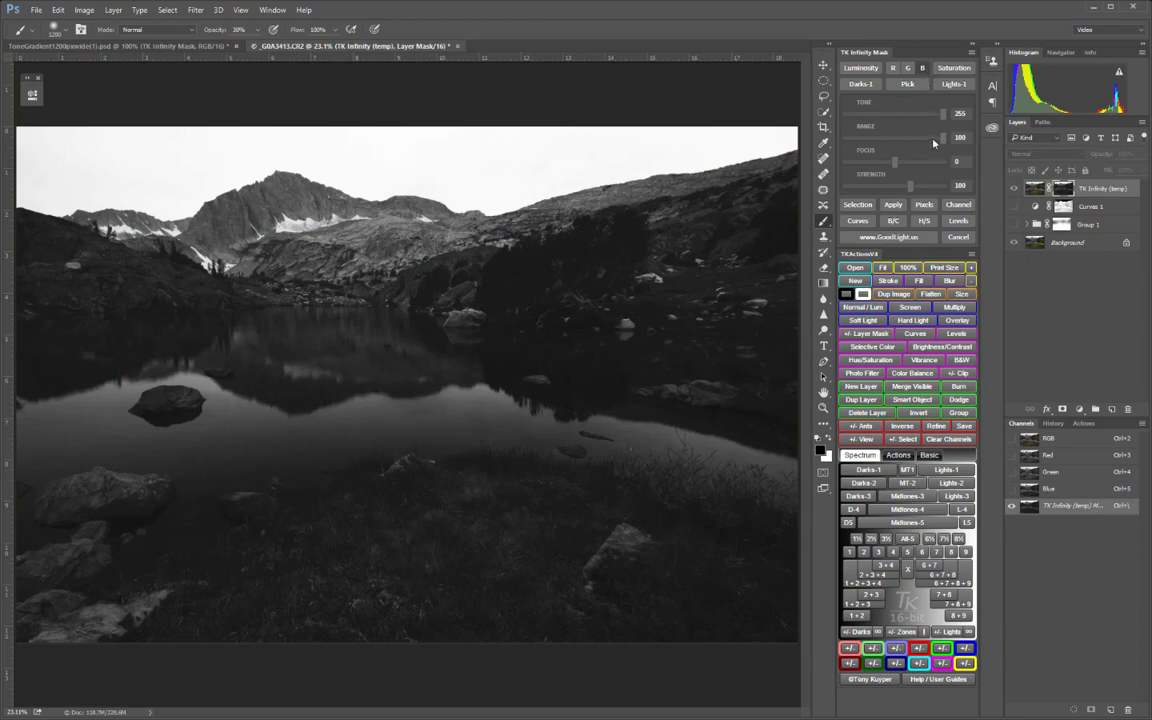
left_click_drag(942, 140, 903, 149)
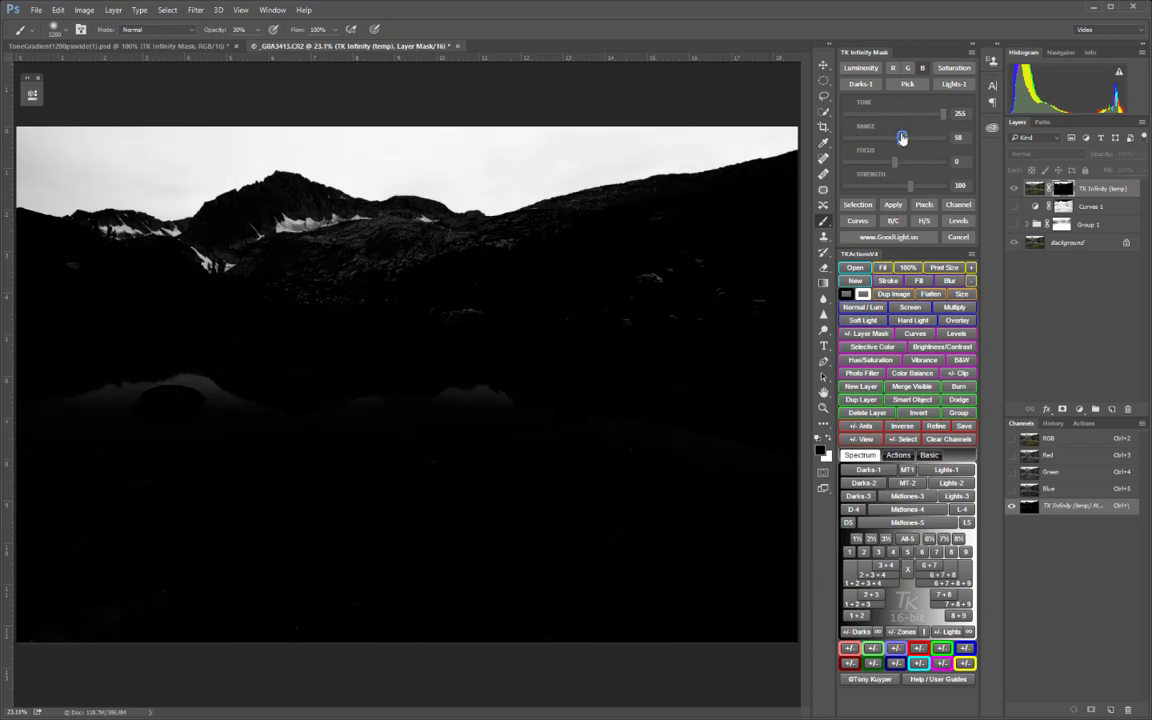
left_click_drag(897, 165, 912, 168)
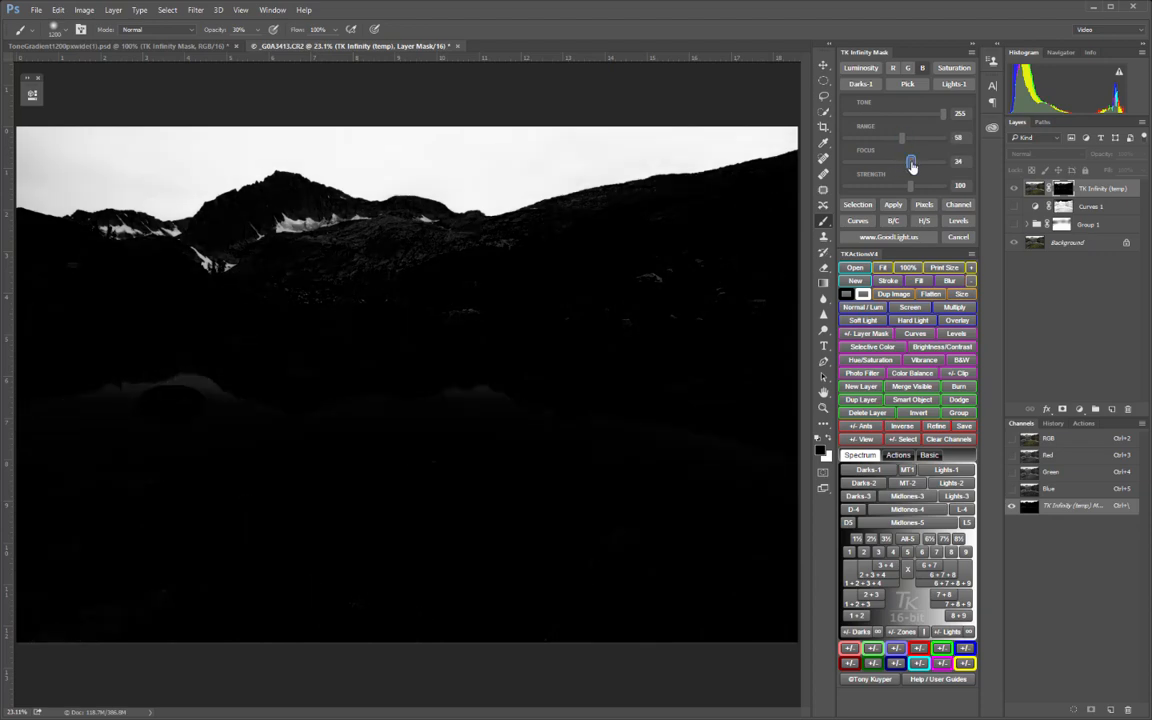
left_click_drag(912, 166, 893, 170)
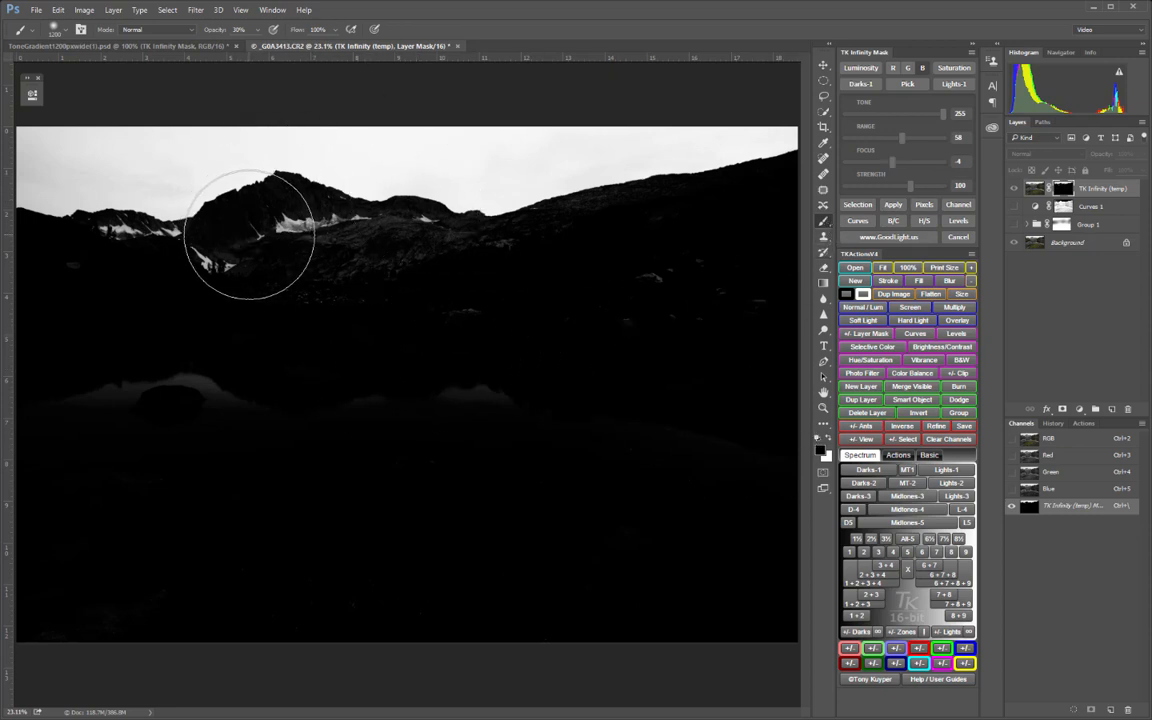
- Paint the mountains on the mask black with a size 400 brush in Overlay mode at 100% opacity
key("0")
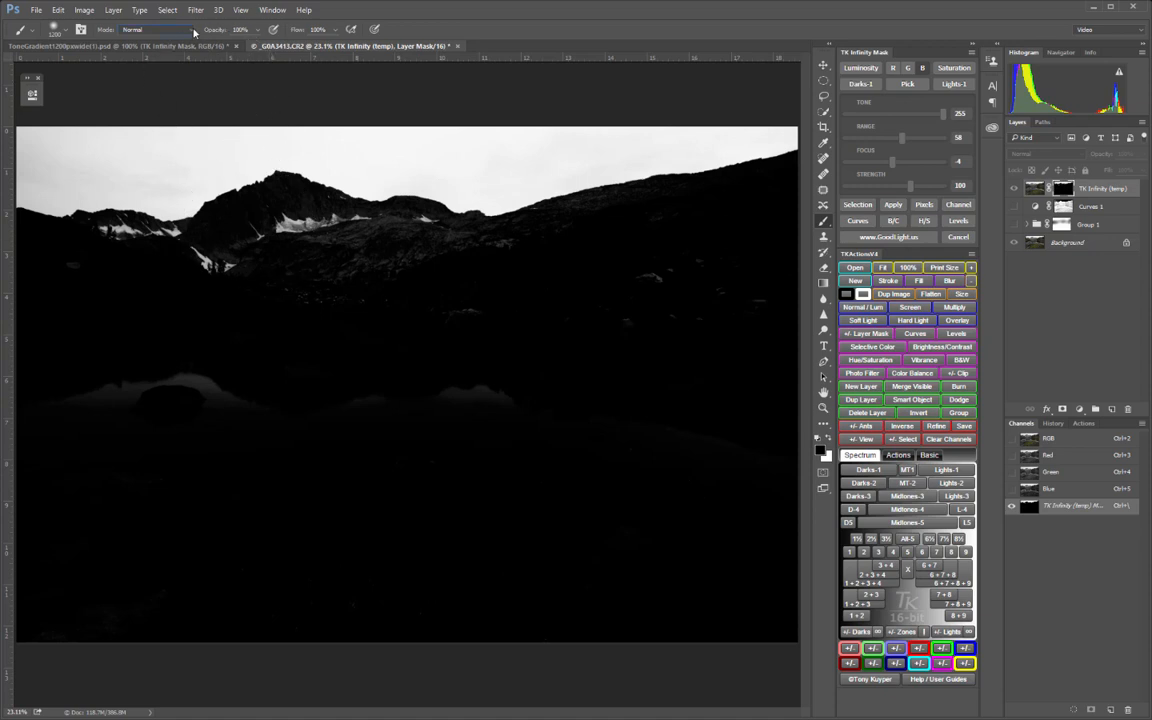
left_click(194, 33)
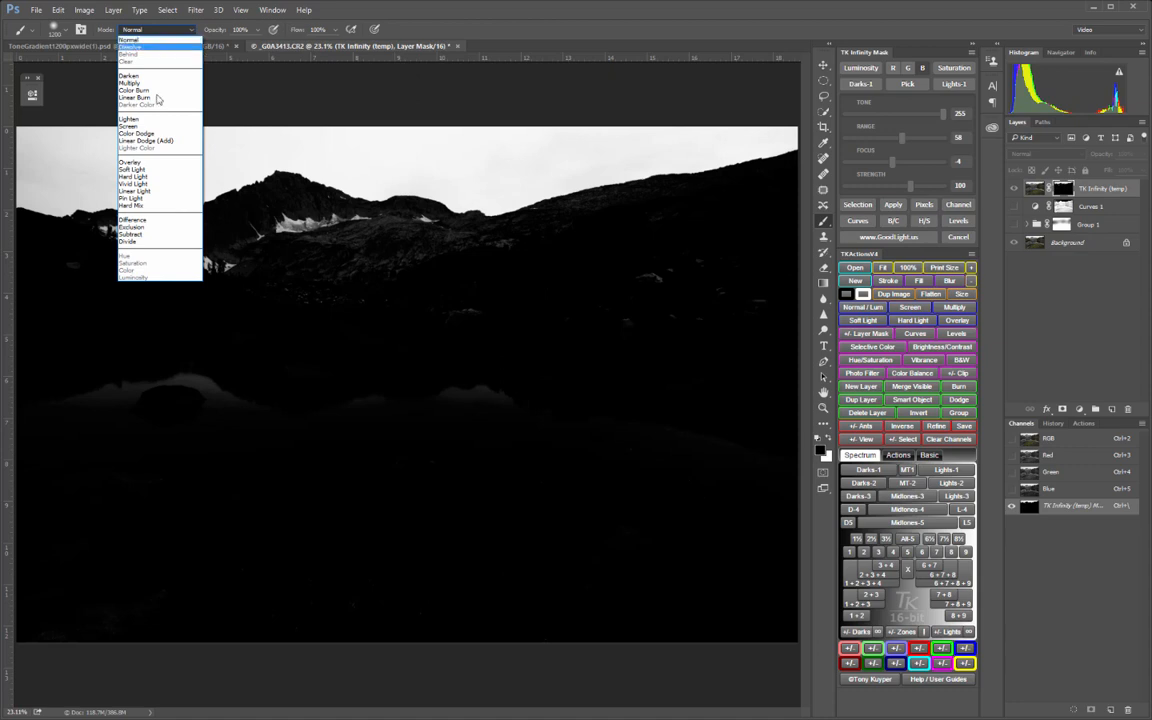
left_click(130, 162)
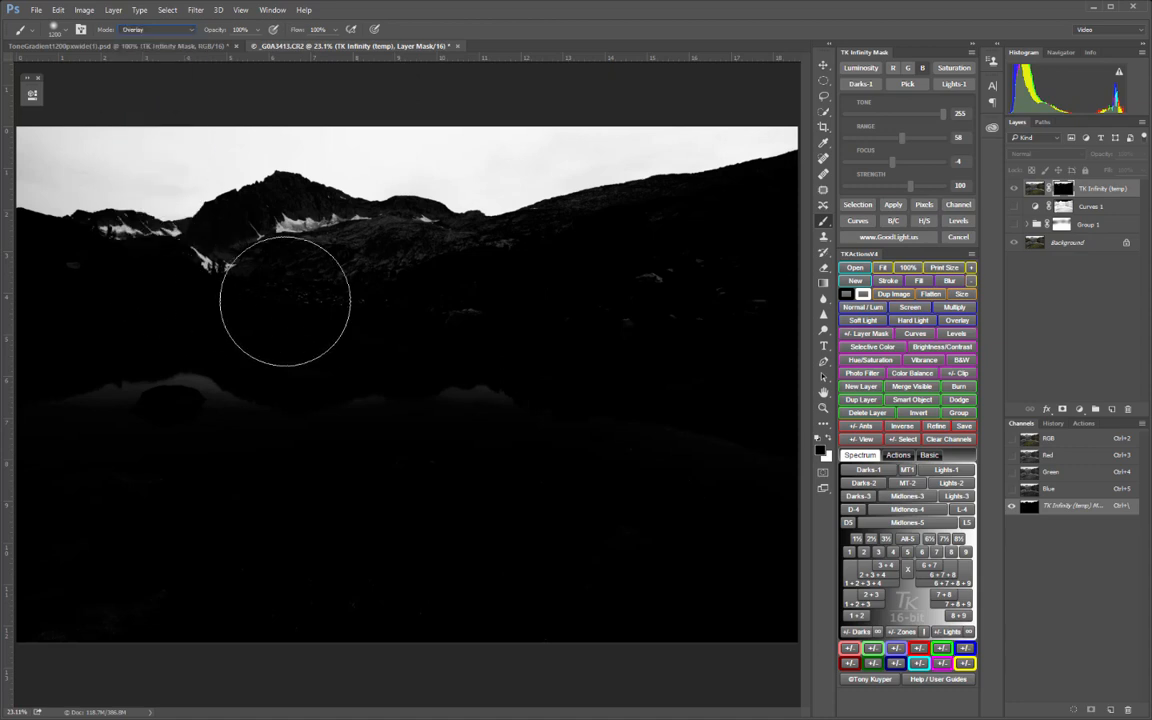
key("bracketleft")
key("bracketleft")
key("bracketleft")
key("bracketleft")
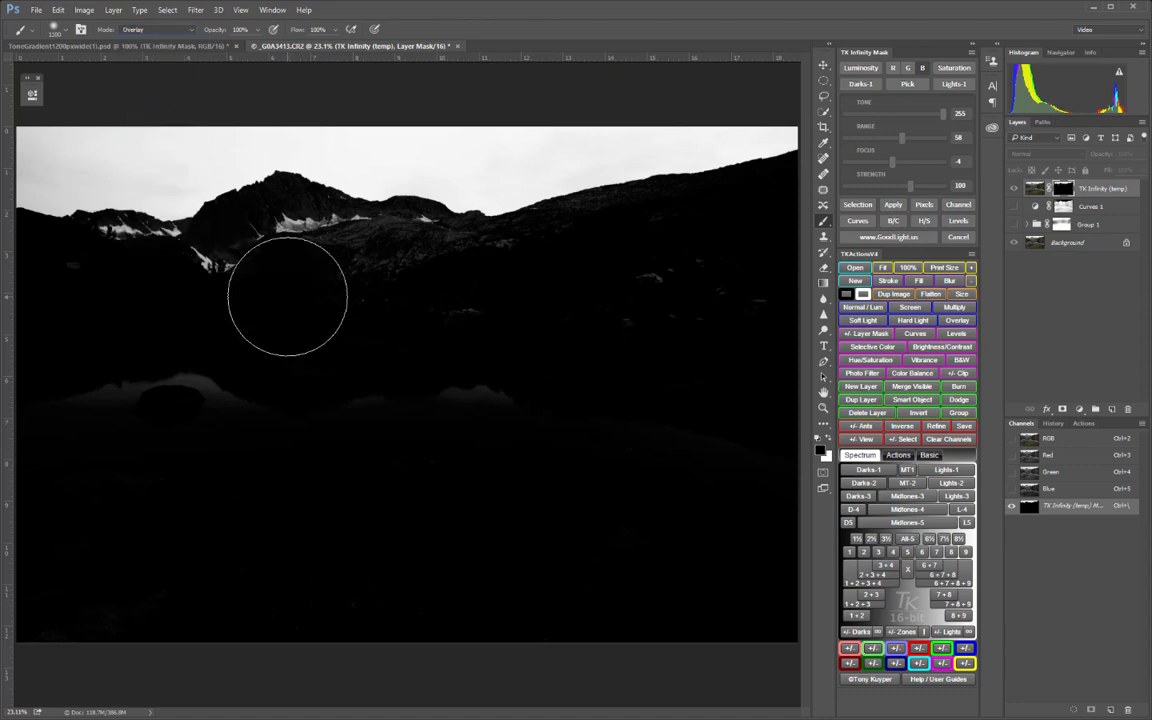
key("bracketleft")
key("bracketleft")
key("bracketleft")
key("bracketleft")
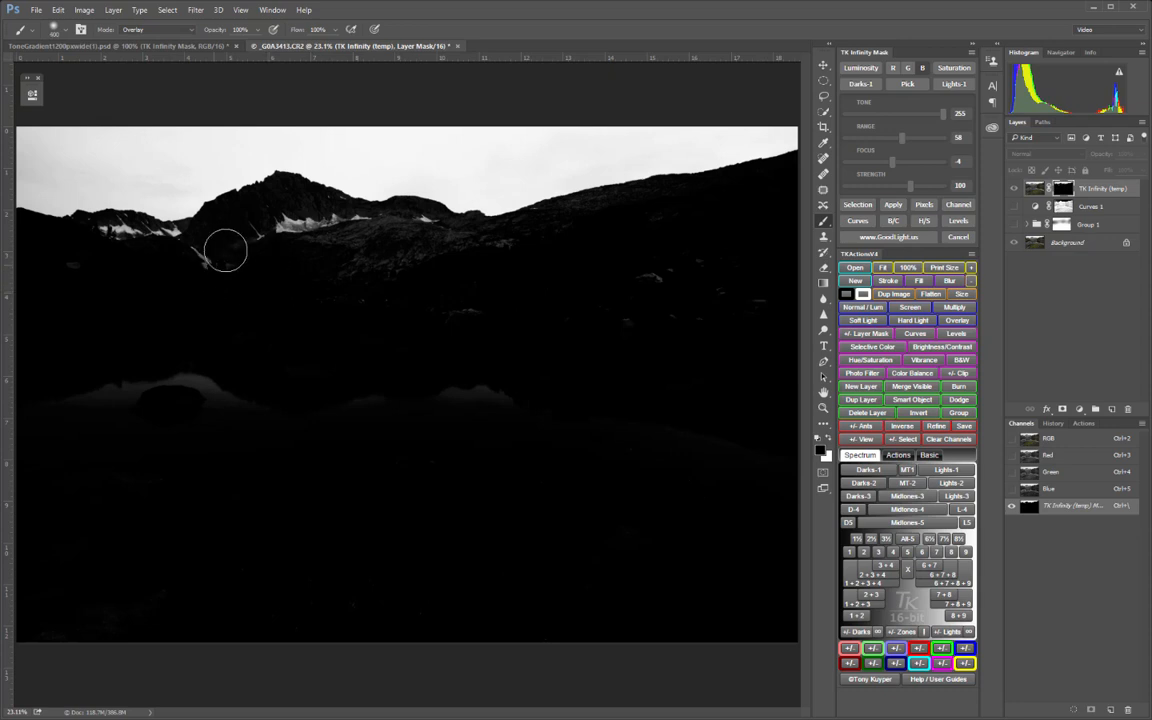
mouse_move(187, 260)
left_mouse_down()
mouse_move(97, 239)
mouse_move(175, 250)
mouse_move(205, 278)
mouse_move(175, 244)
mouse_move(79, 272)
mouse_move(252, 254)
mouse_move(276, 227)
mouse_move(369, 220)
mouse_move(287, 229)
mouse_move(289, 220)
mouse_move(369, 244)
mouse_move(431, 232)
mouse_move(320, 218)
mouse_move(318, 259)
mouse_move(475, 244)
mouse_move(530, 256)
mouse_move(355, 276)
mouse_move(350, 304)
mouse_move(422, 239)
mouse_move(420, 222)
mouse_move(498, 304)
left_mouse_up()
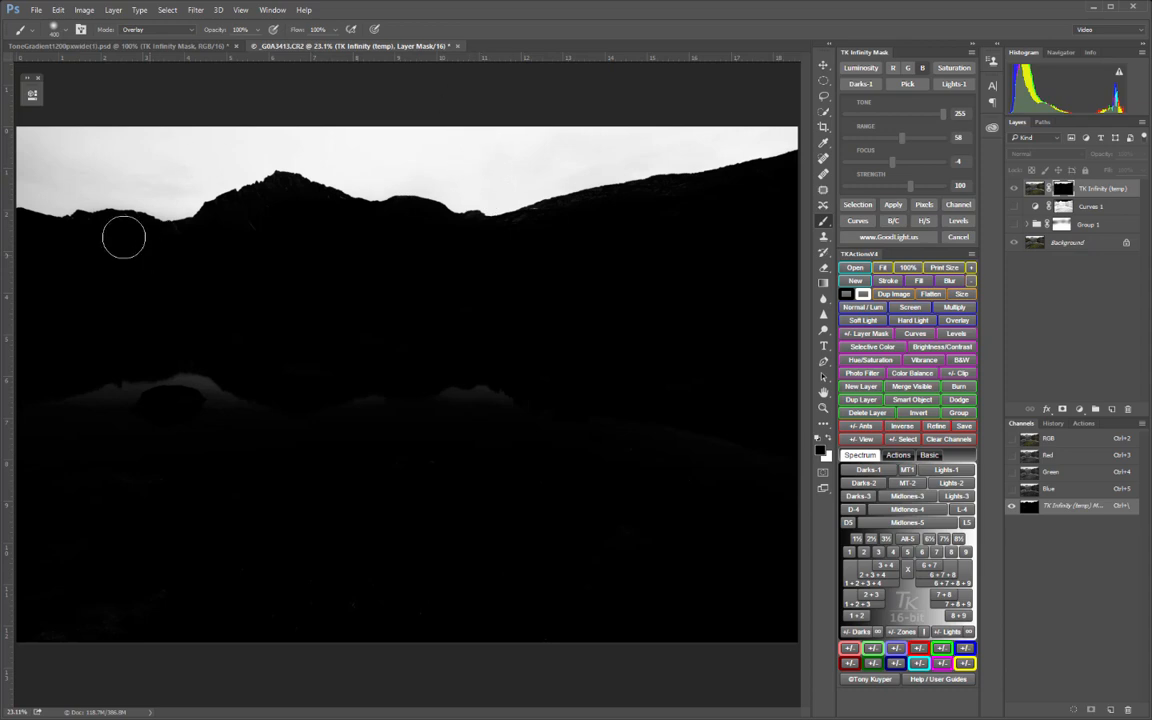
- Paint the sky on the mask white with the Overlay brush enlarged to size 800
key("bracketright")
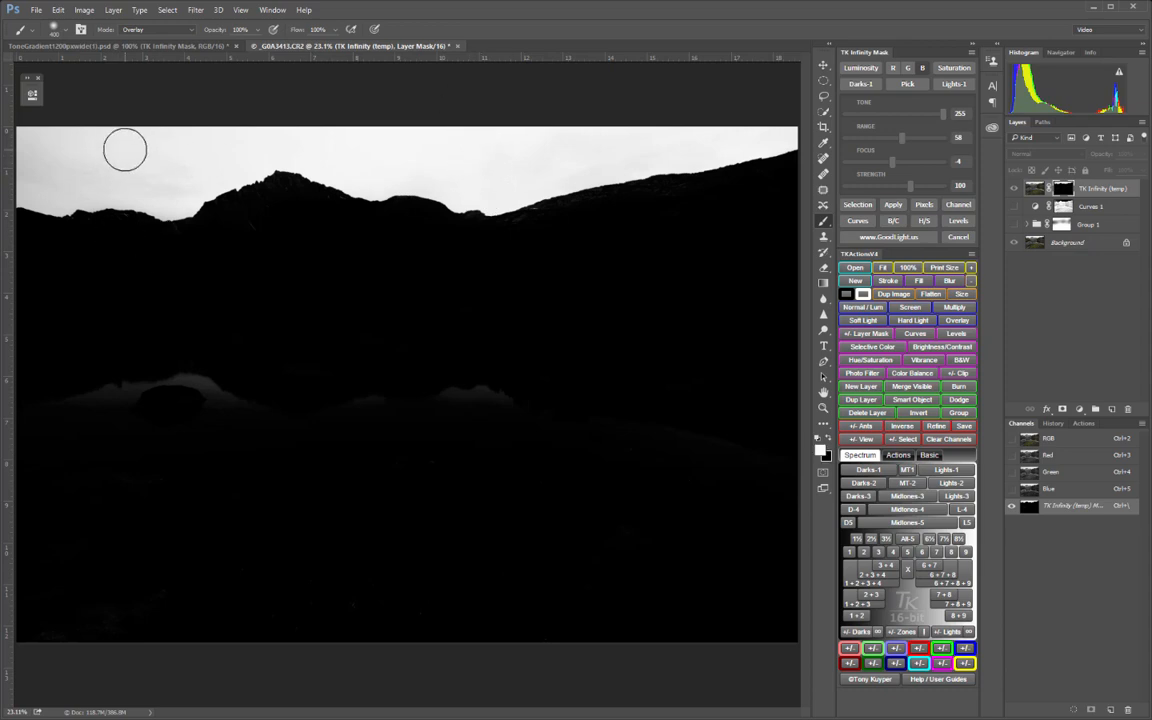
key("bracketright")
key("bracketright")
key("bracketright")
mouse_move(101, 140)
left_mouse_down()
mouse_move(32, 154)
mouse_move(135, 149)
mouse_move(265, 120)
mouse_move(512, 140)
mouse_move(740, 118)
mouse_move(437, 128)
mouse_move(227, 111)
mouse_move(149, 145)
mouse_move(42, 150)
left_mouse_up()
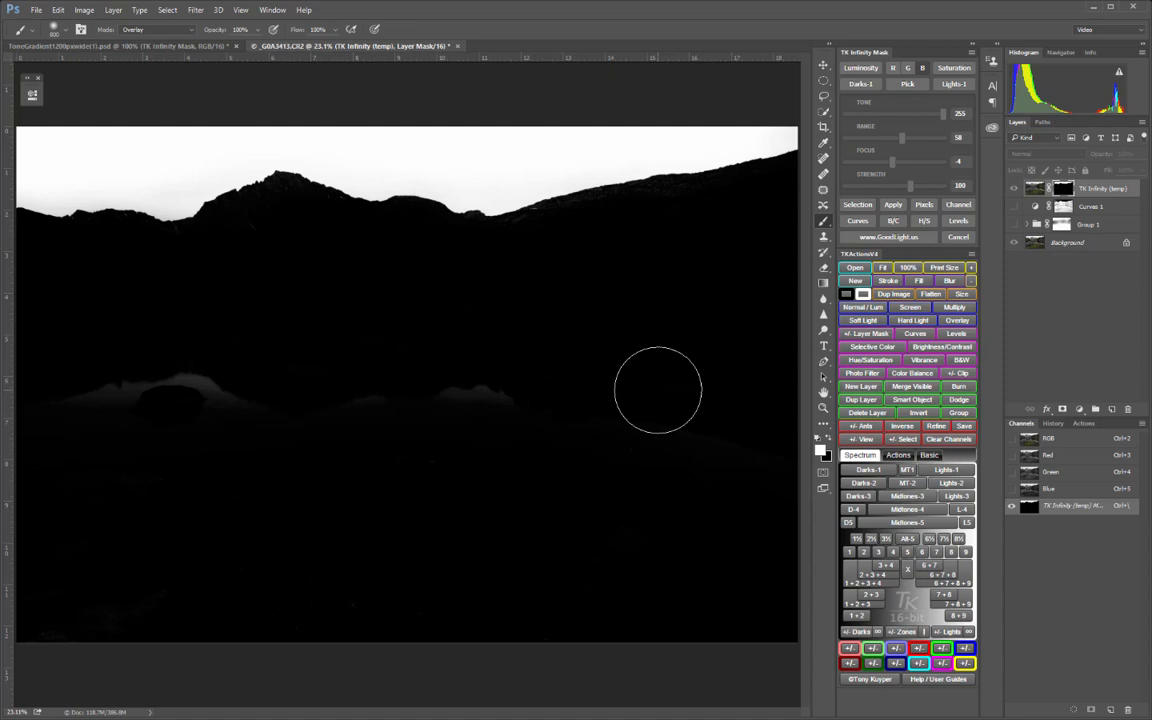
- Create a Levels adjustment layer from the sky mask, and make the Curves layer and the group visible again
left_click(956, 221)
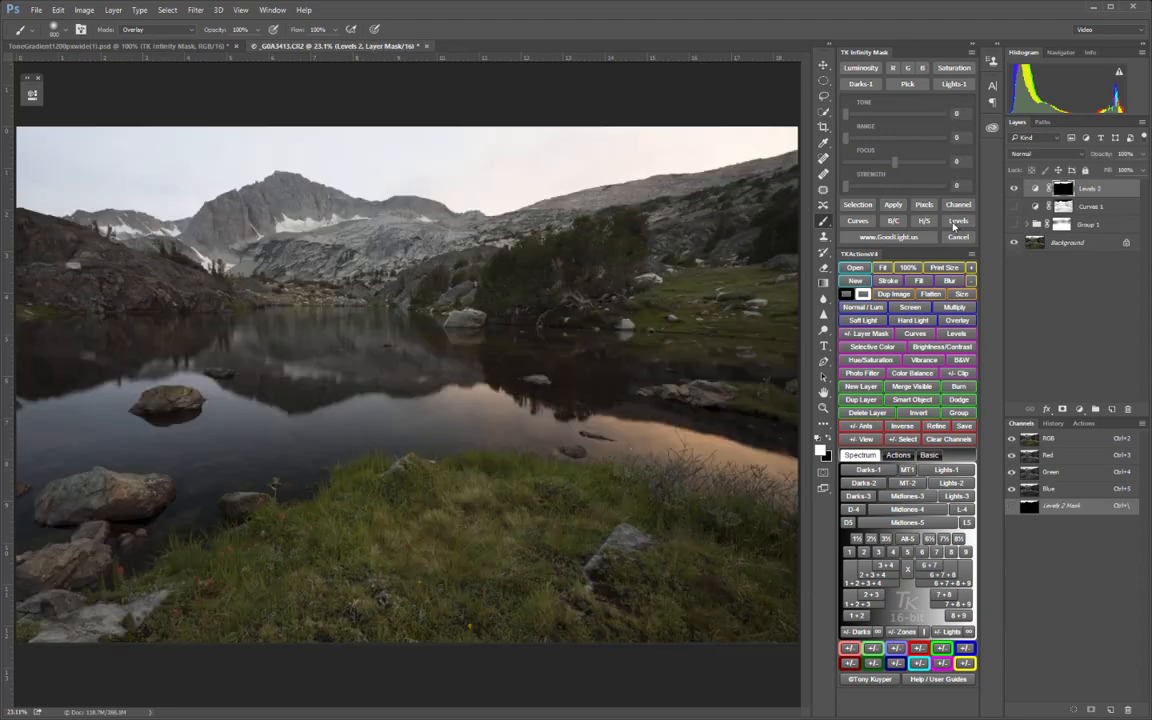
left_click(1062, 189, "alt")
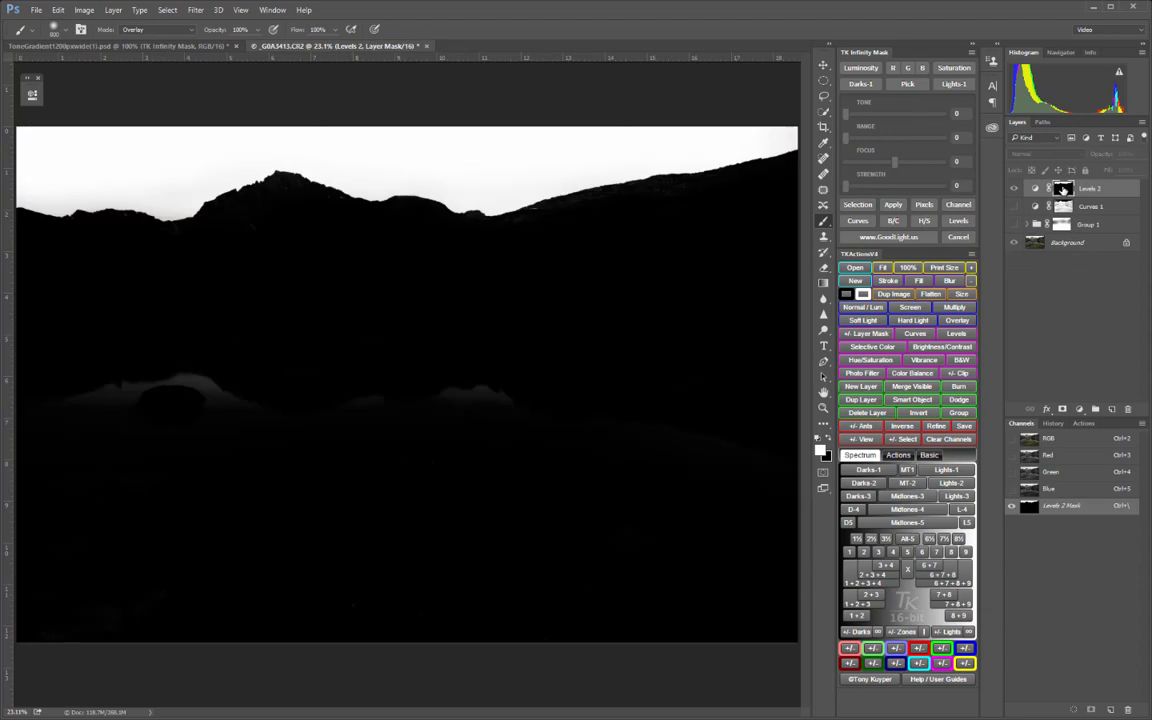
left_click(1062, 189, "alt")
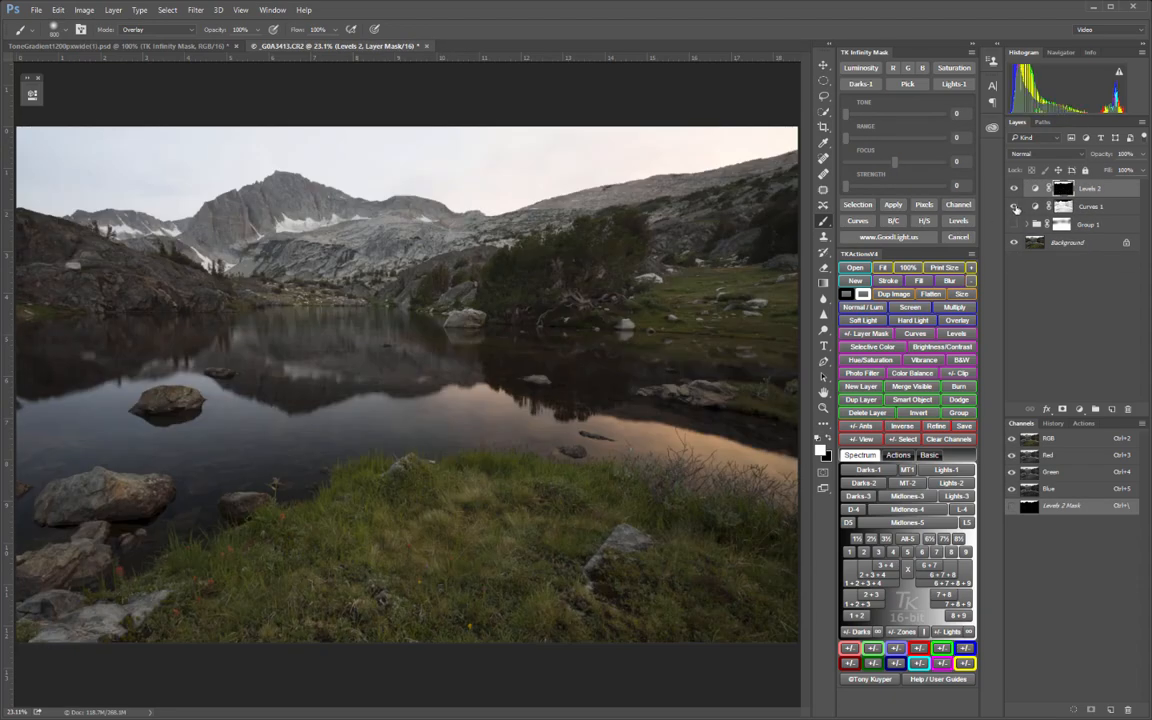
left_click(1016, 225)
left_click(1016, 225)
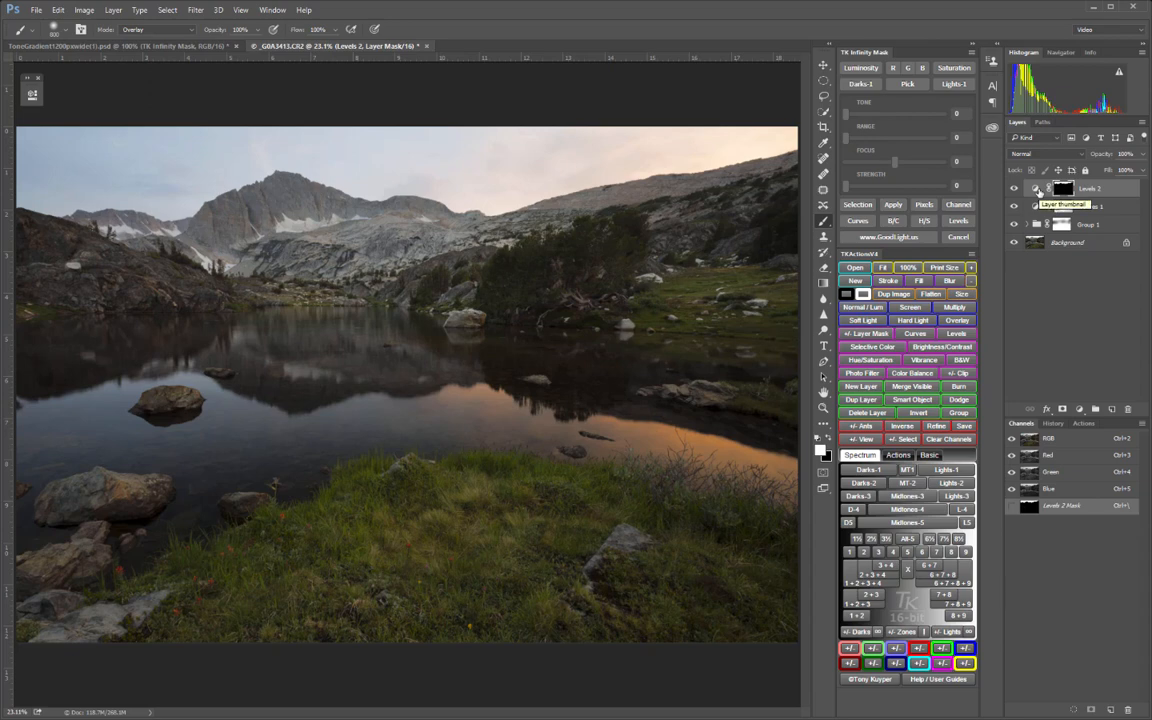
- Set the new Levels layer to Multiply blending, with midtone input 0.84 and white input 252
left_click(958, 309)
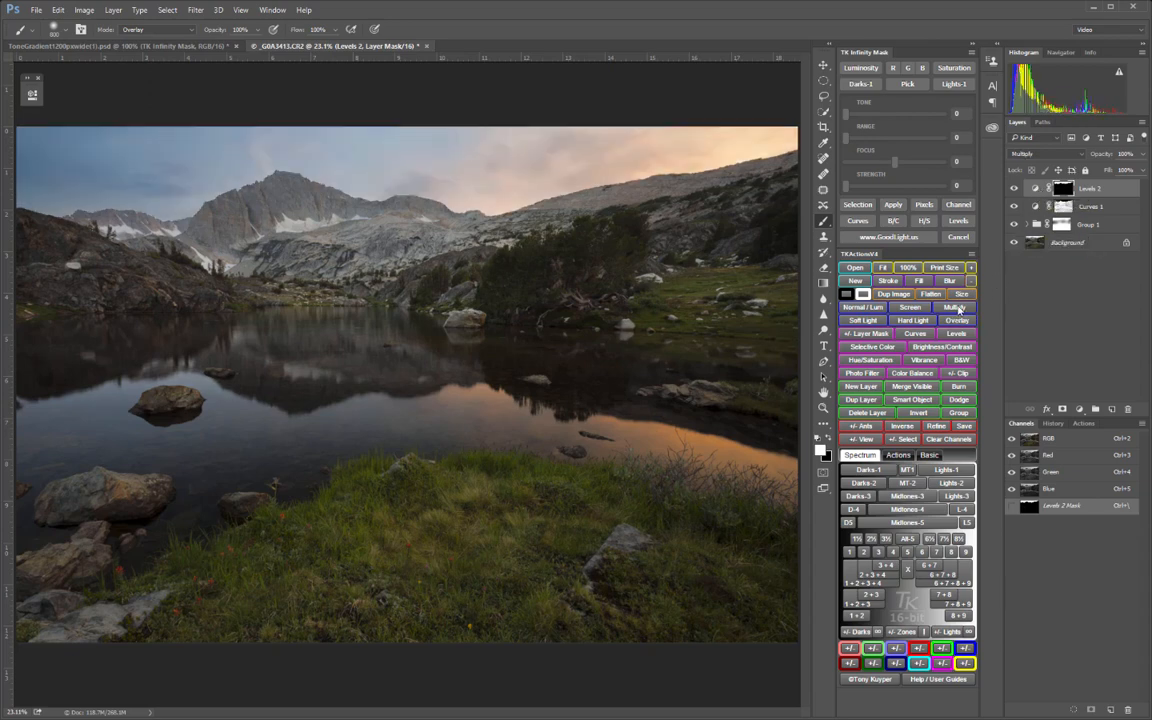
double_click(1034, 188)
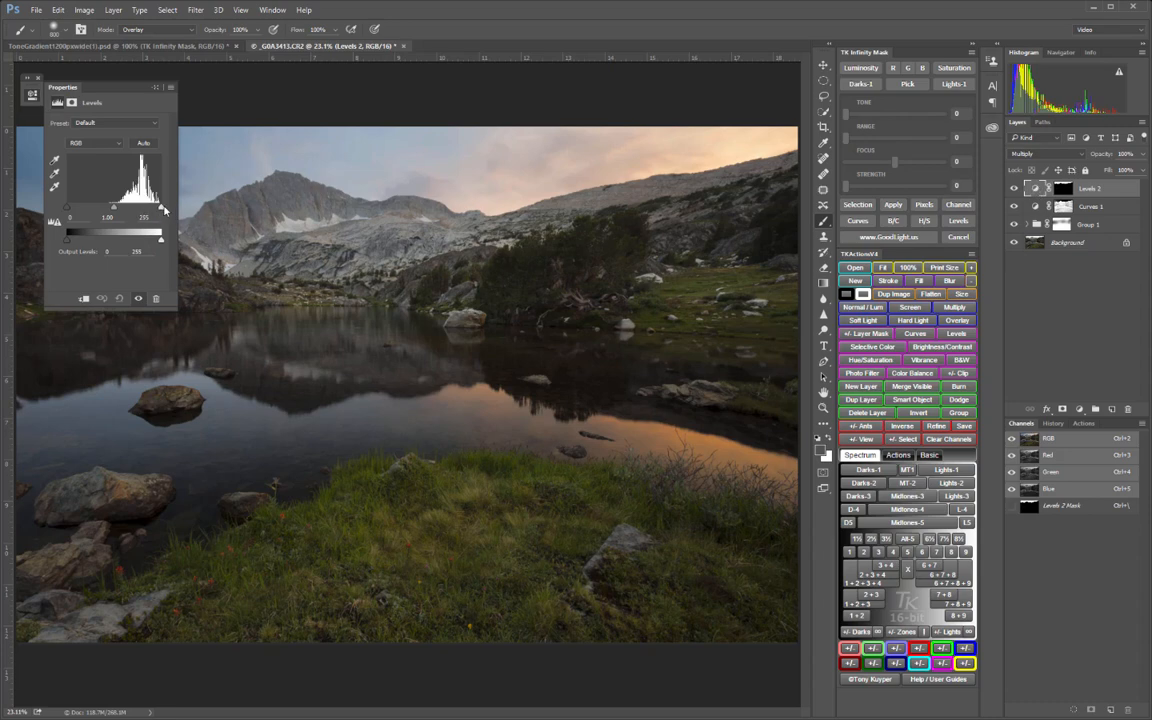
left_click_drag(159, 207, 70, 208)
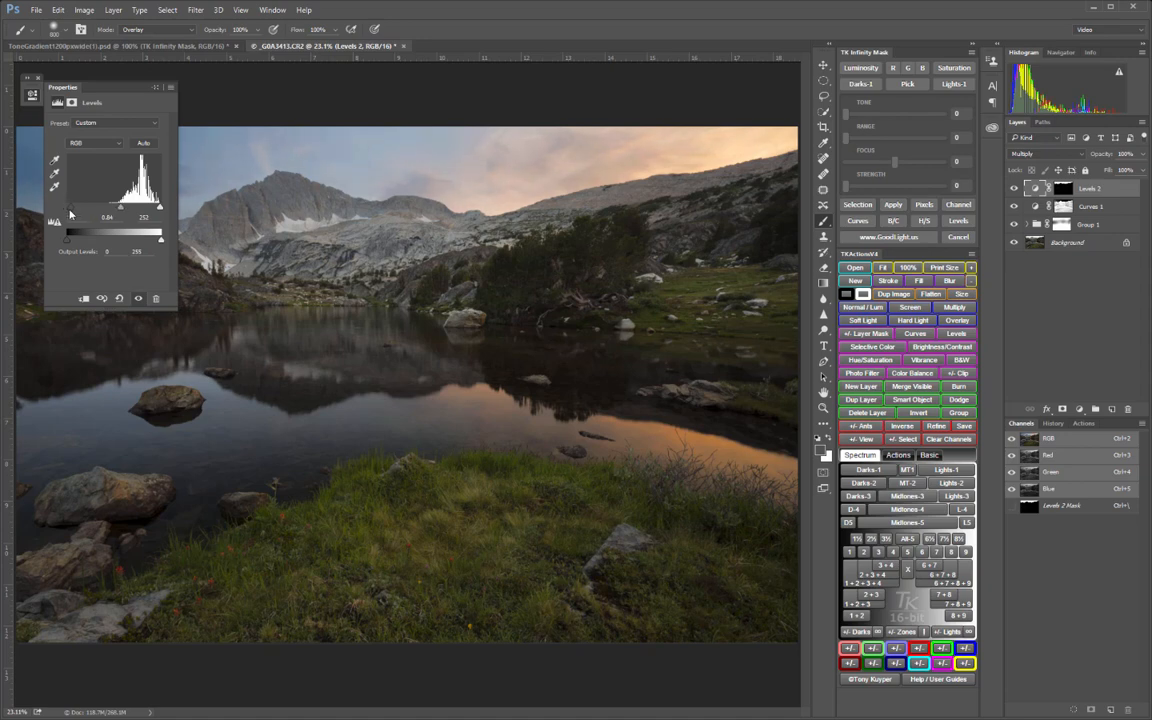
double_click(140, 77)
- Compare the image with and without the new Levels layer, and against the background layer alone
left_click(1014, 188)
left_click(1014, 188)
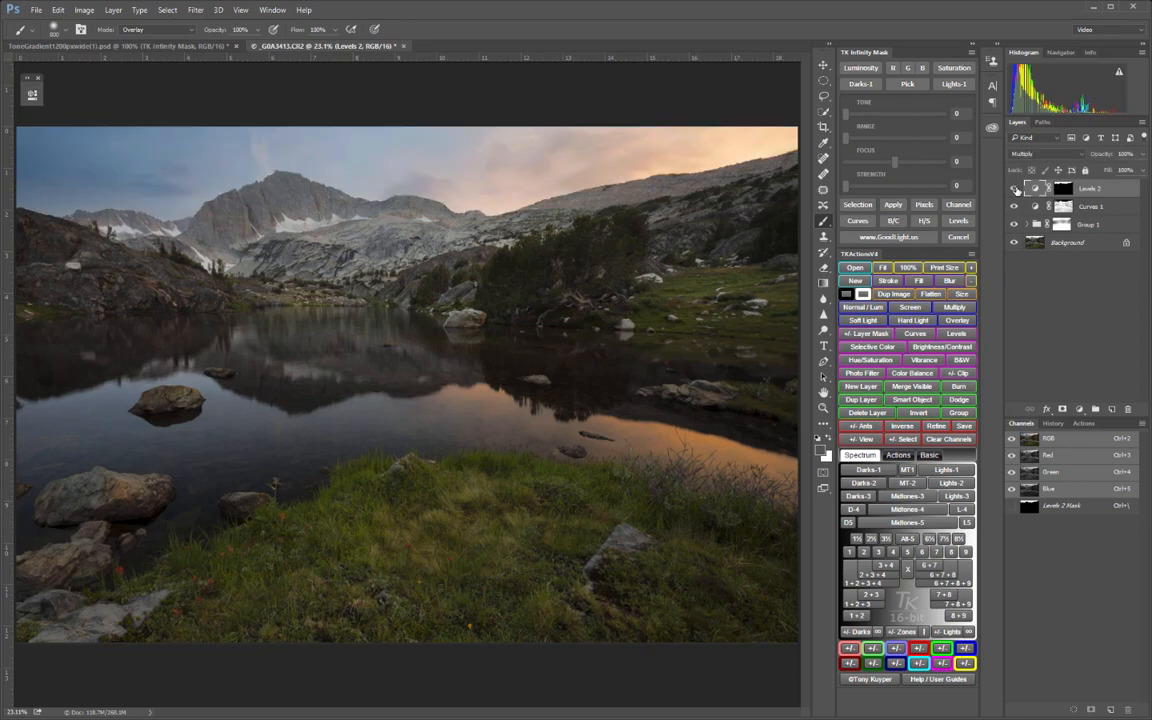
left_click(1015, 243, "alt")
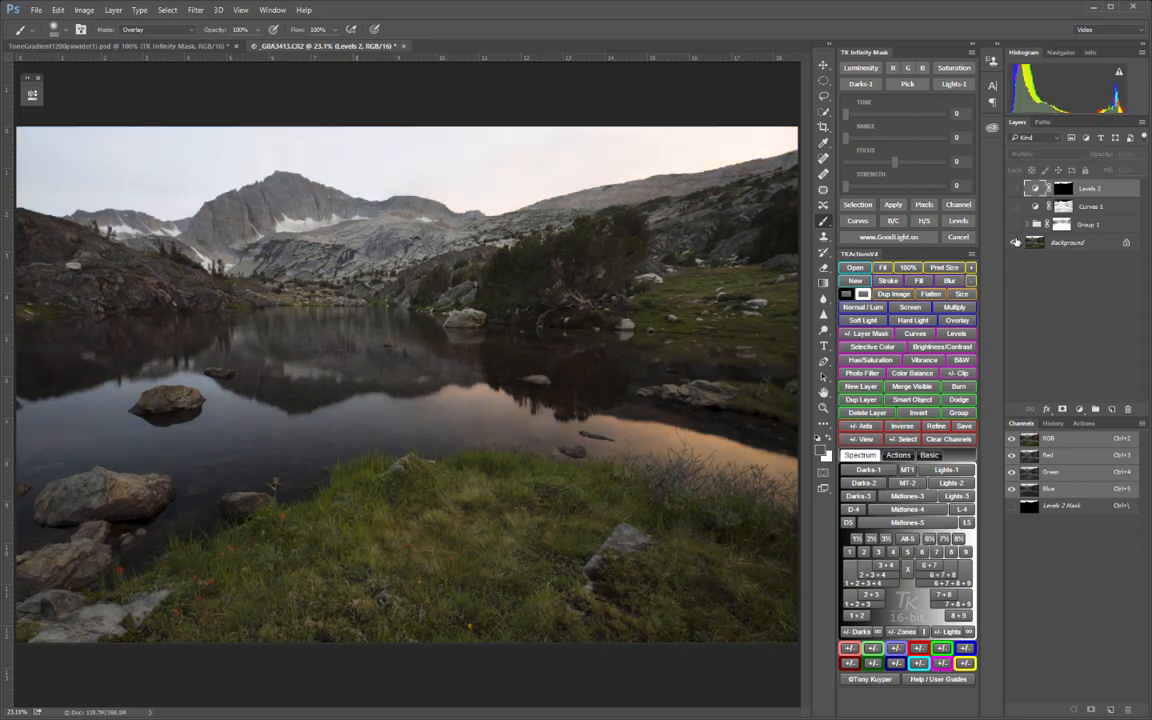
left_click(1015, 243, "alt")
left_click(1015, 243, "alt")
left_click(1015, 243, "alt")
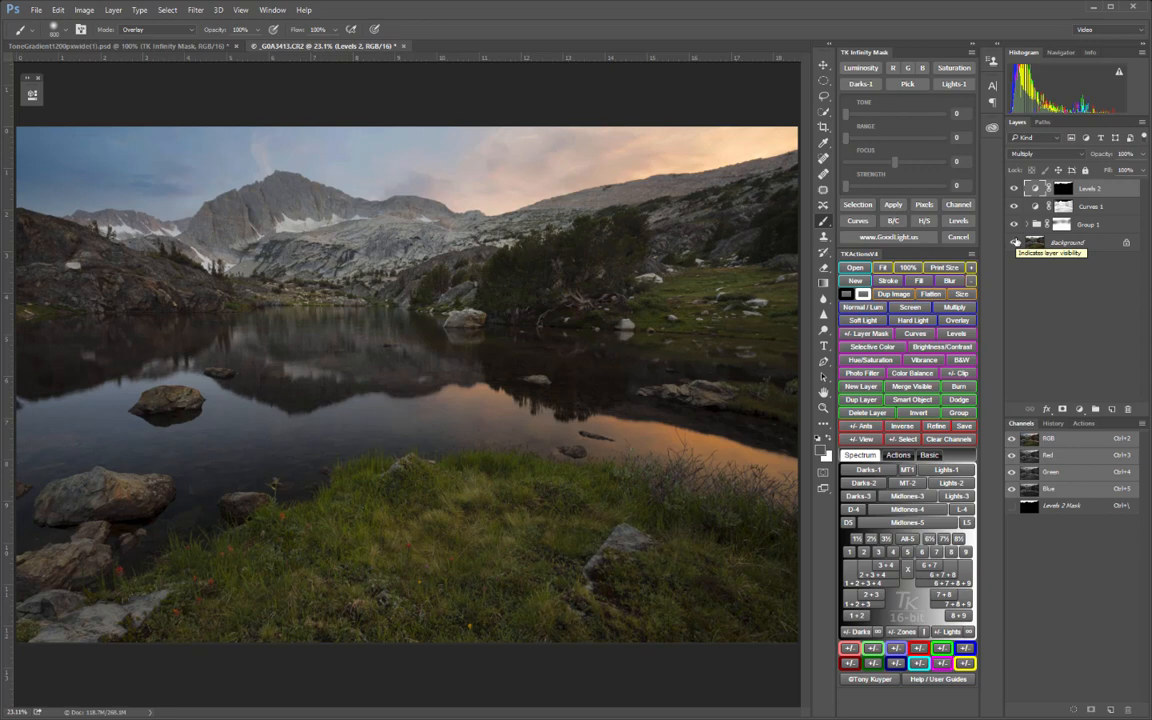